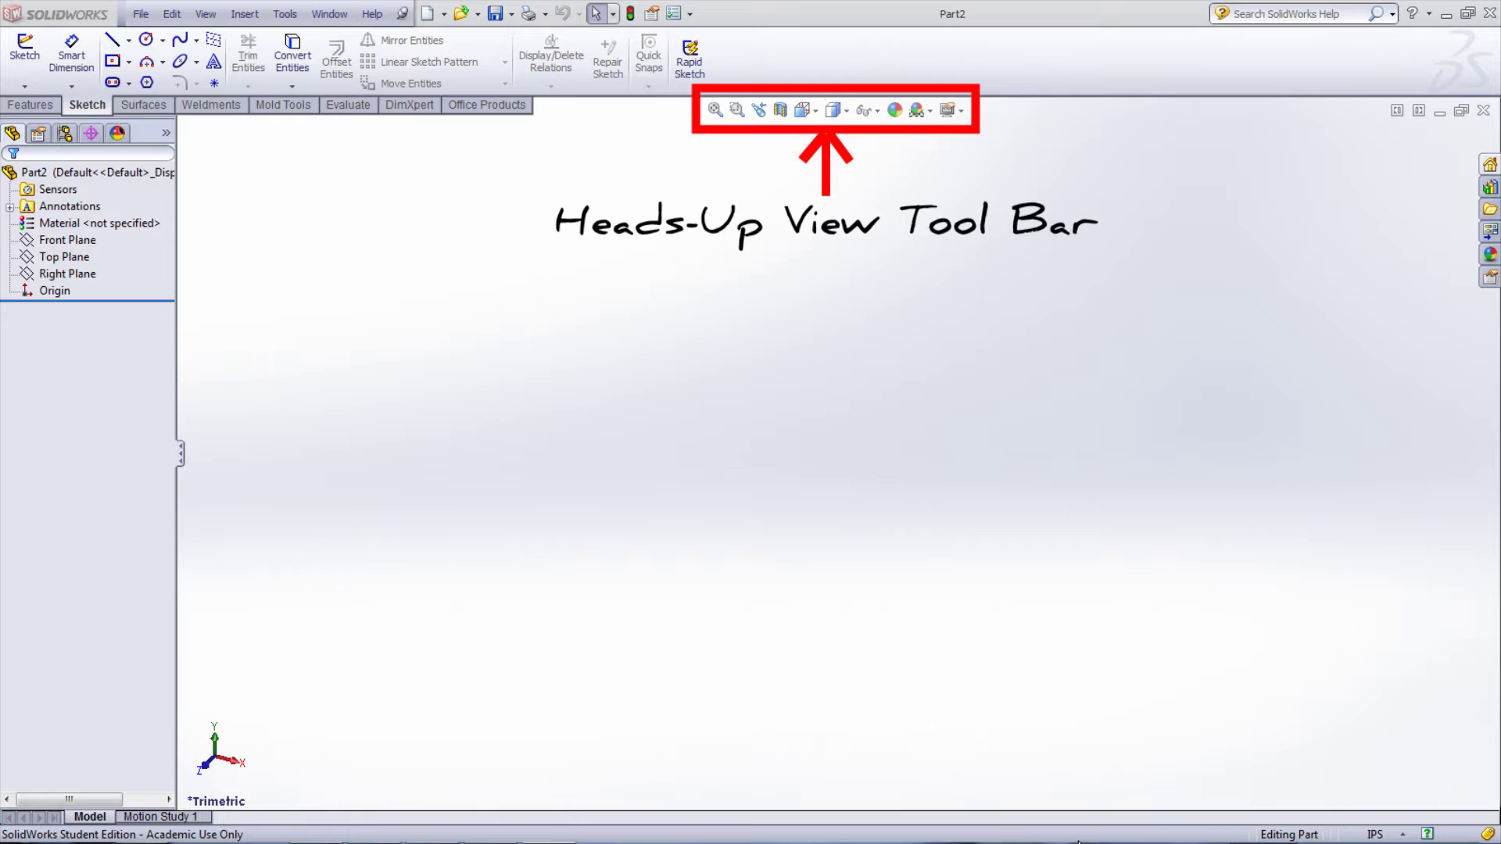
# - Browse the SolidWorks Getting Started tutorials, then show the SolidWorks Resources task pane
pyautogui.click(373, 15)
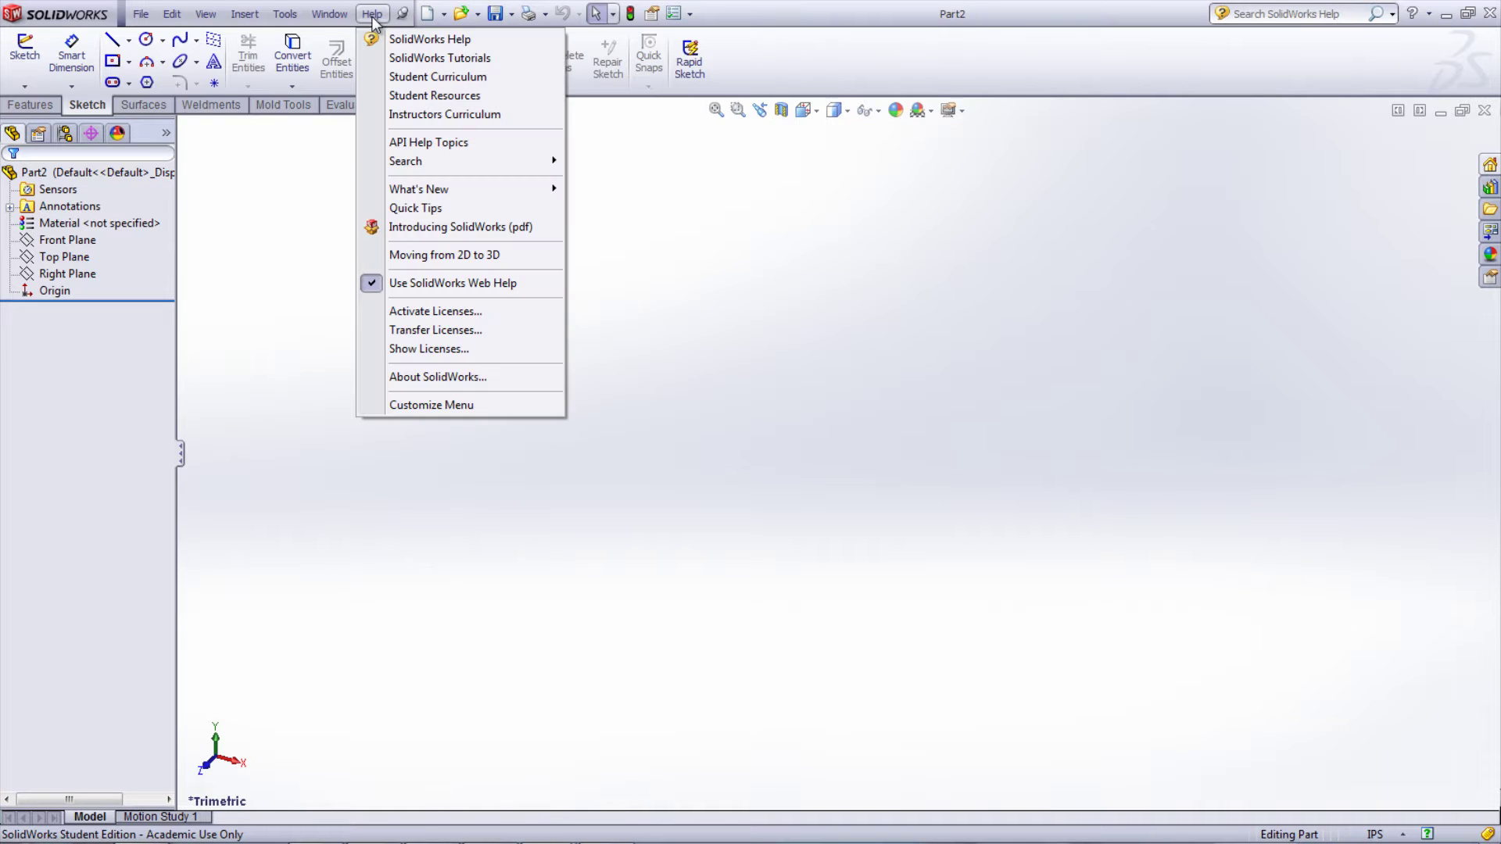
pyautogui.click(401, 60)
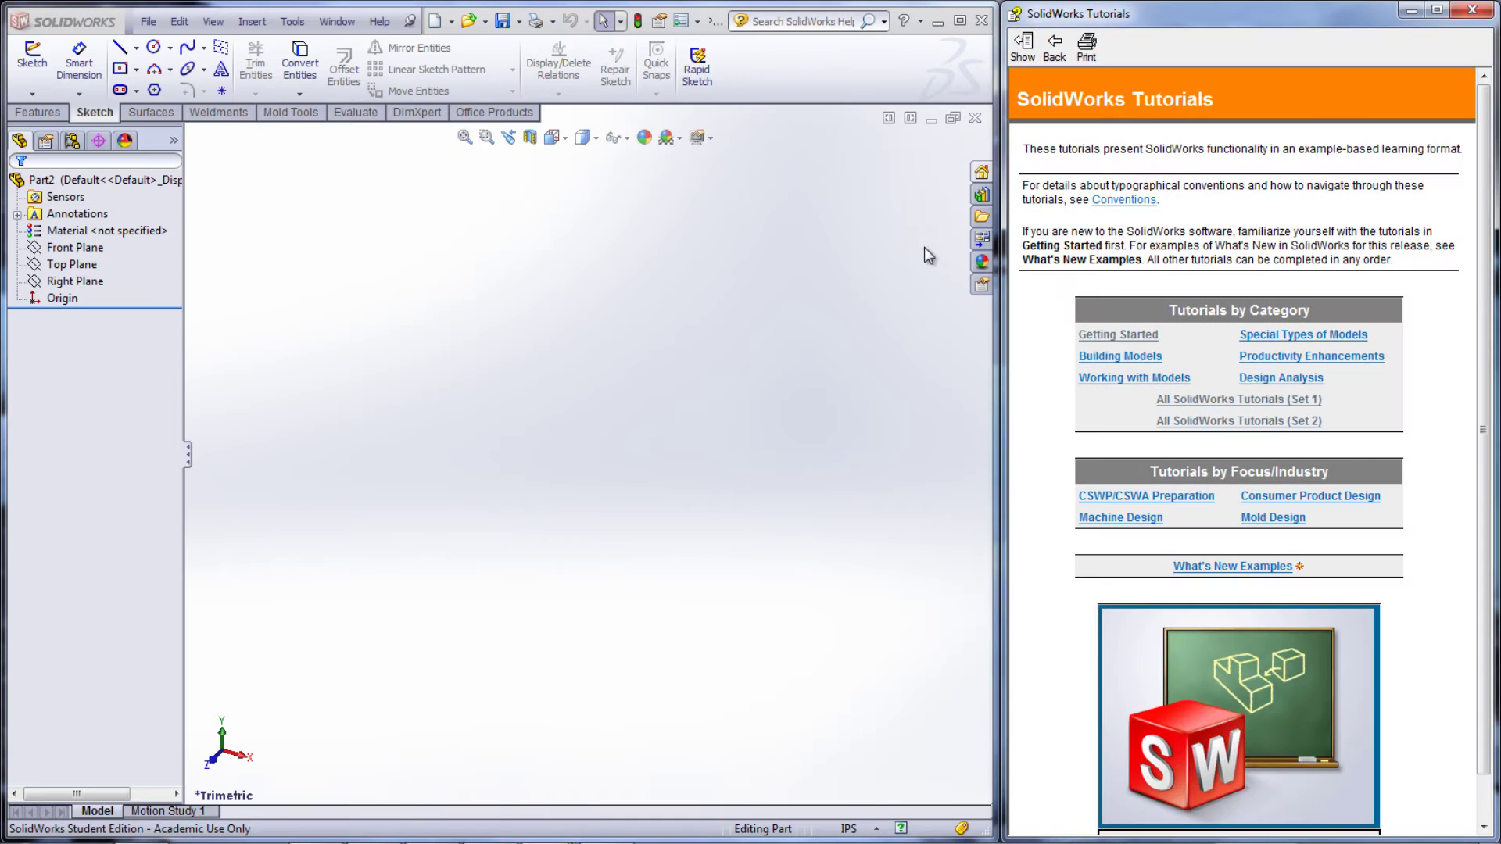
pyautogui.click(1119, 341)
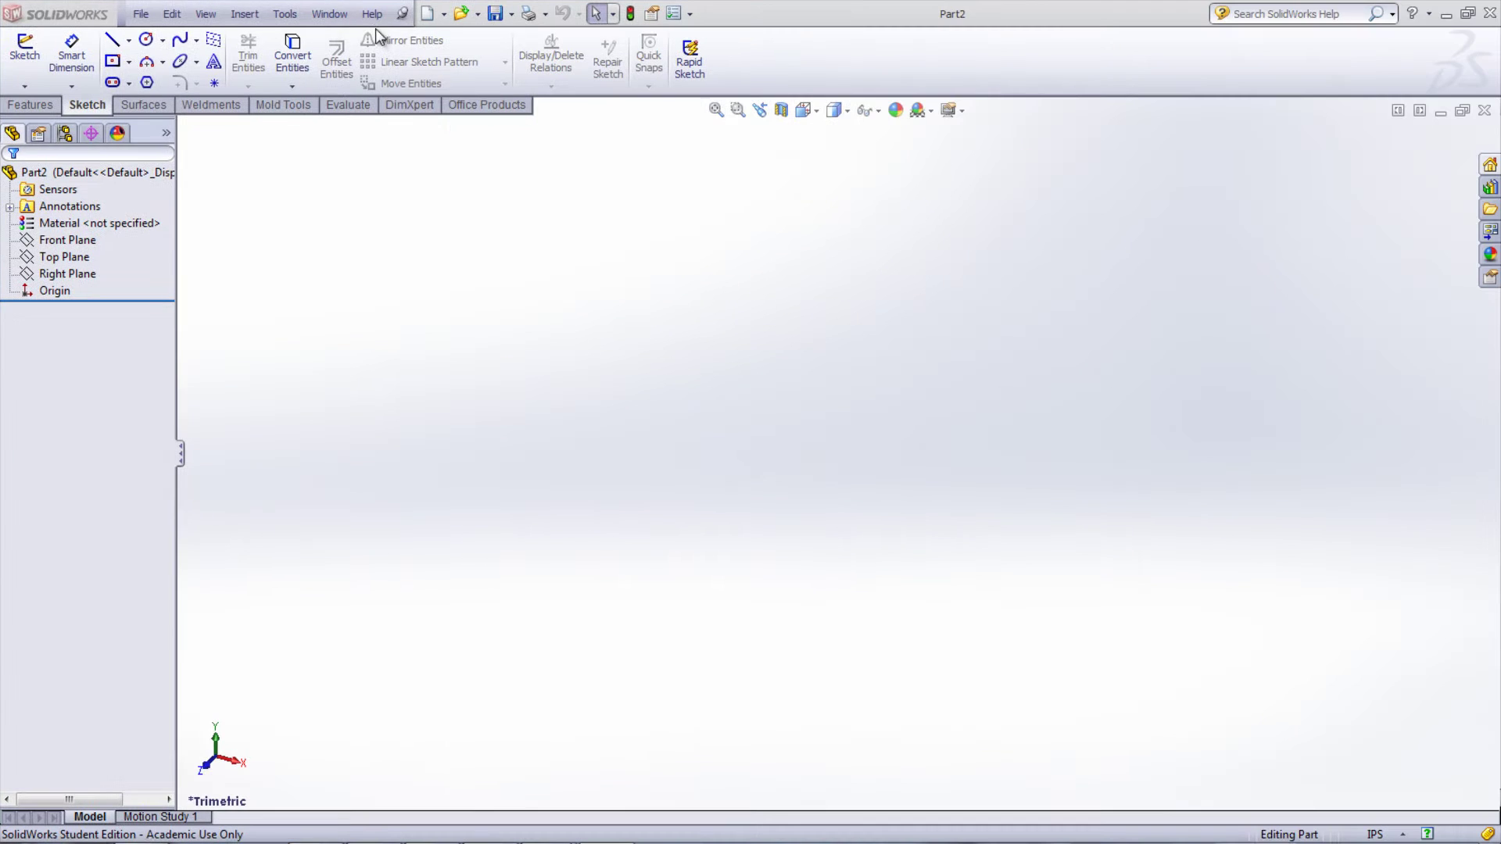
pyautogui.click(372, 14)
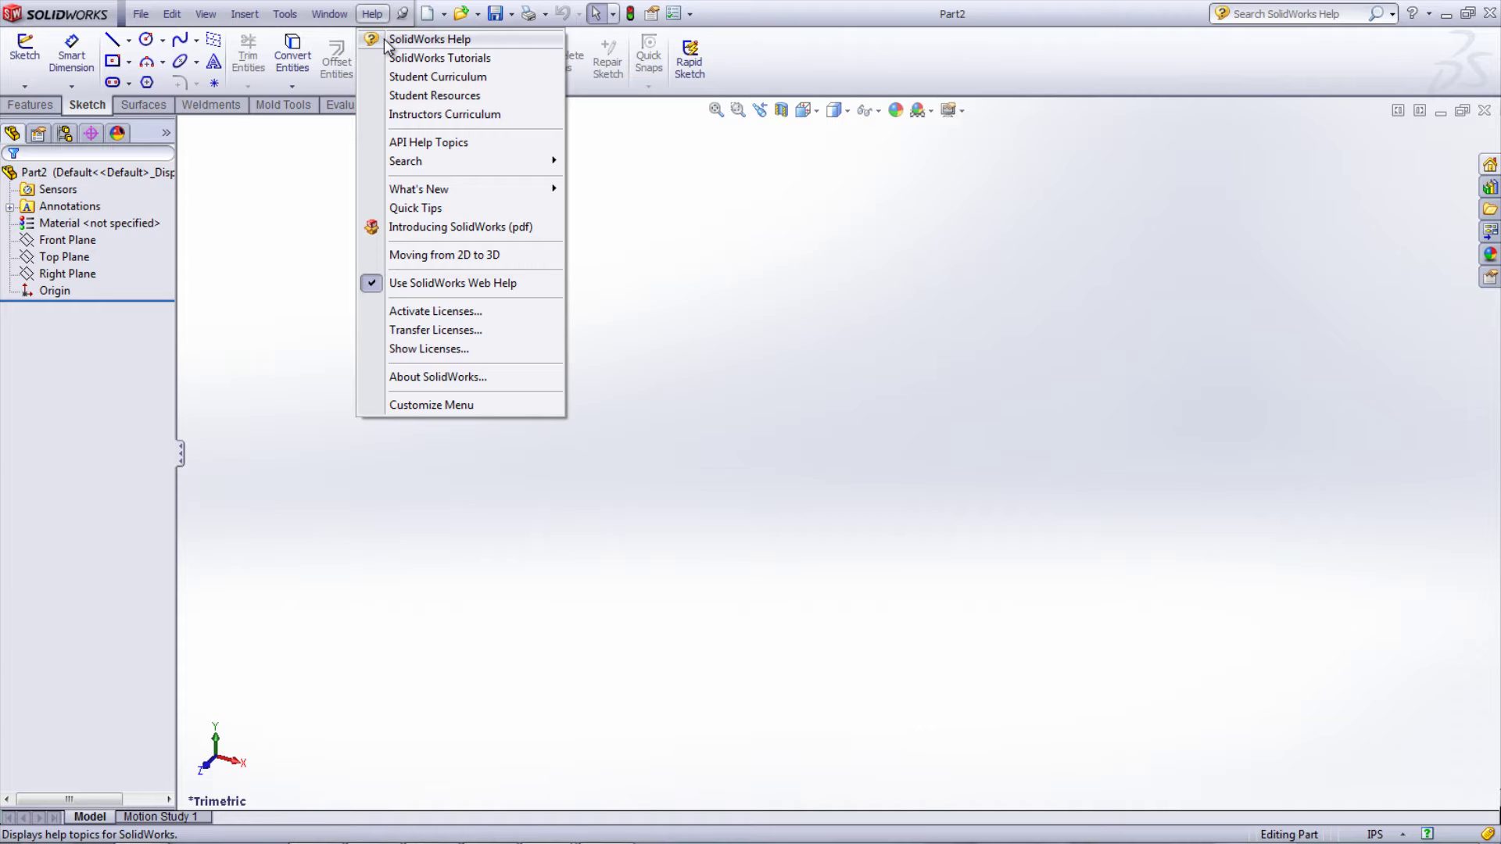
pyautogui.click(385, 41)
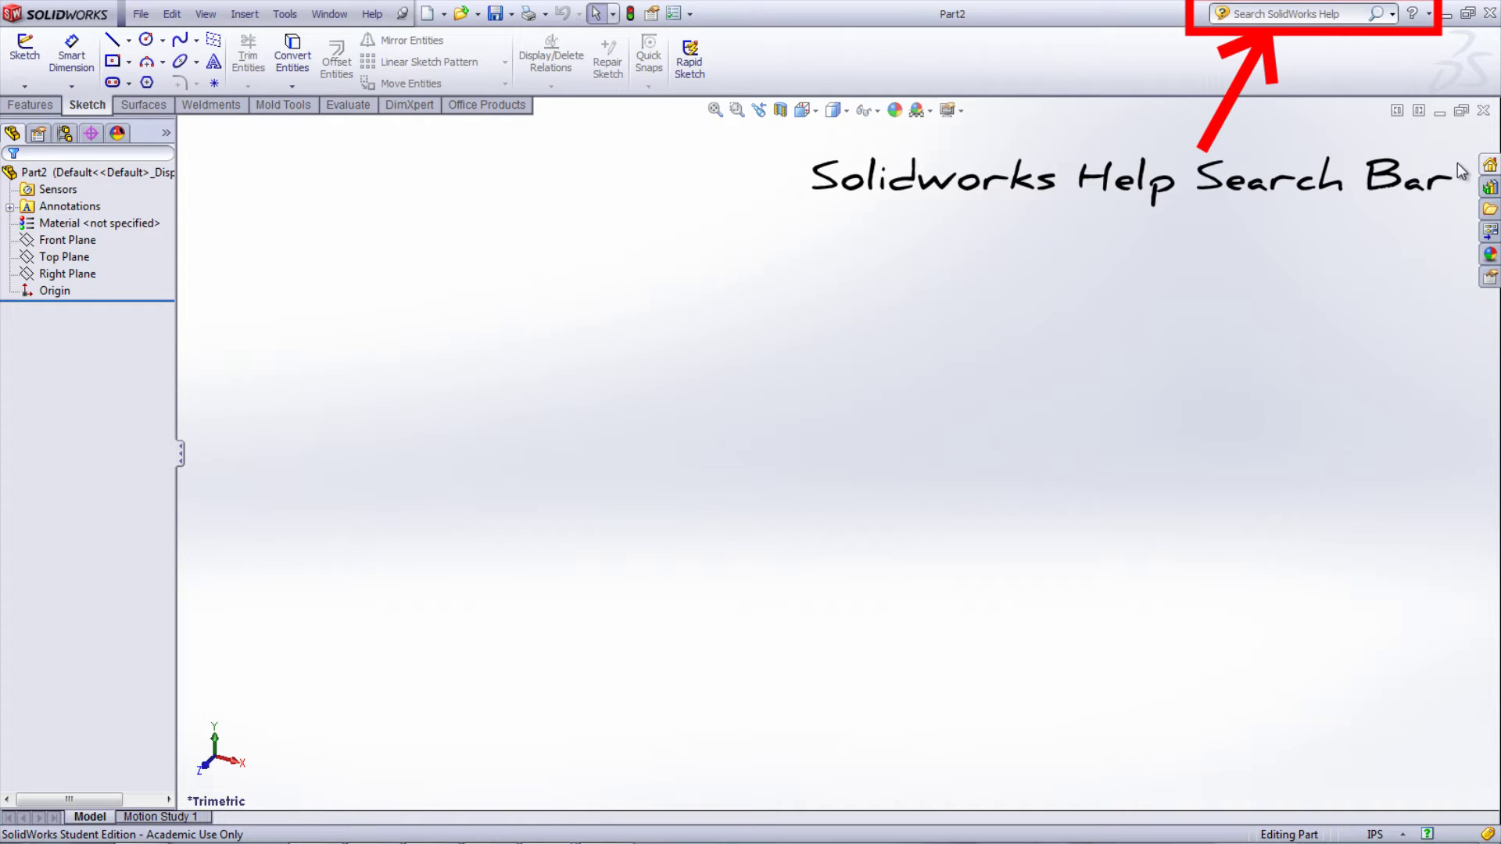
pyautogui.click(1490, 168)
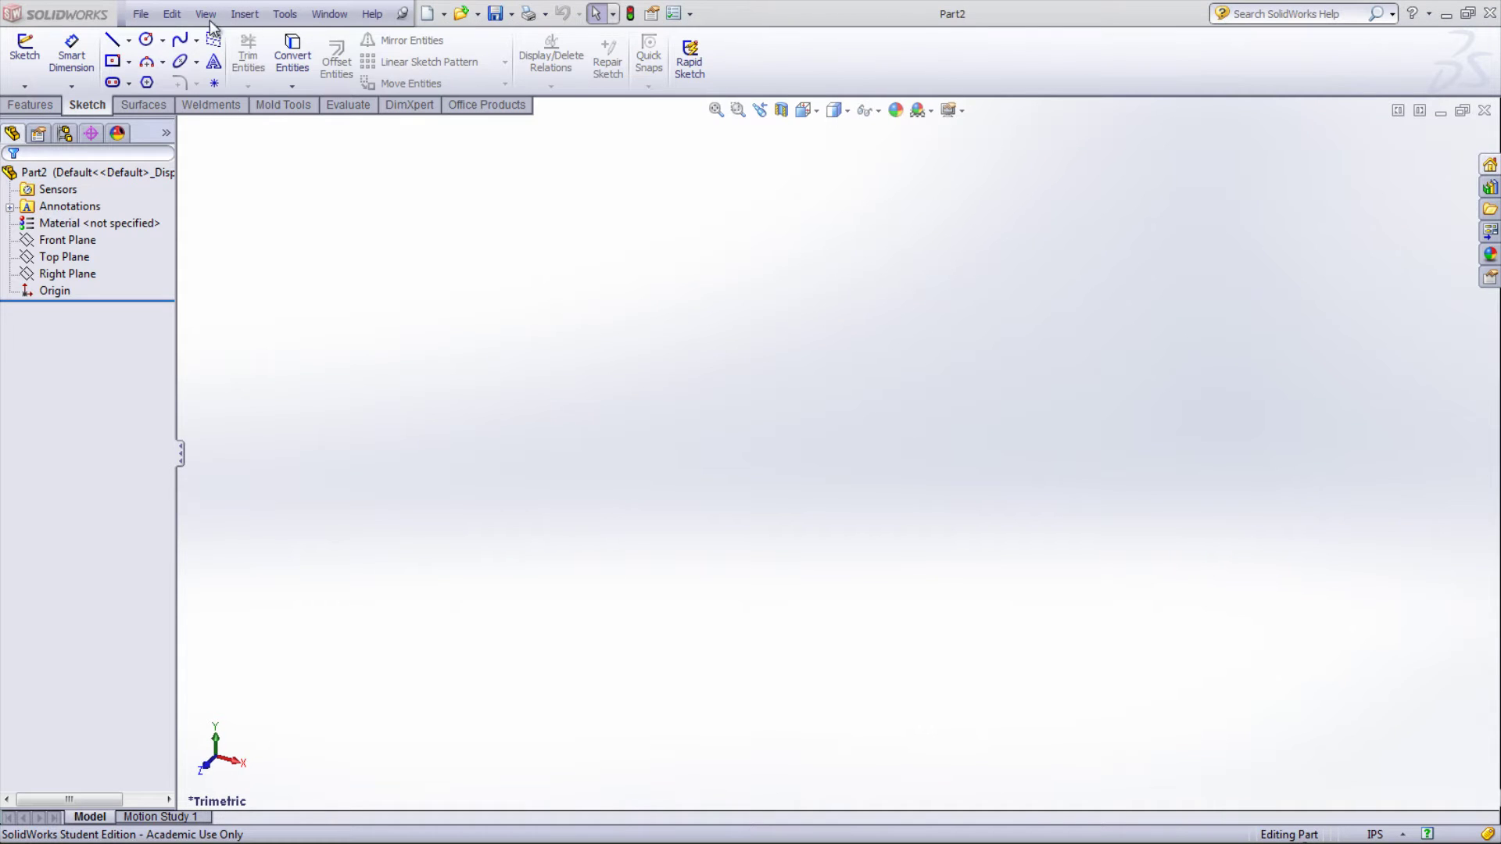
# - Create a new part document, Part3
pyautogui.click(141, 16)
pyautogui.click(160, 37)
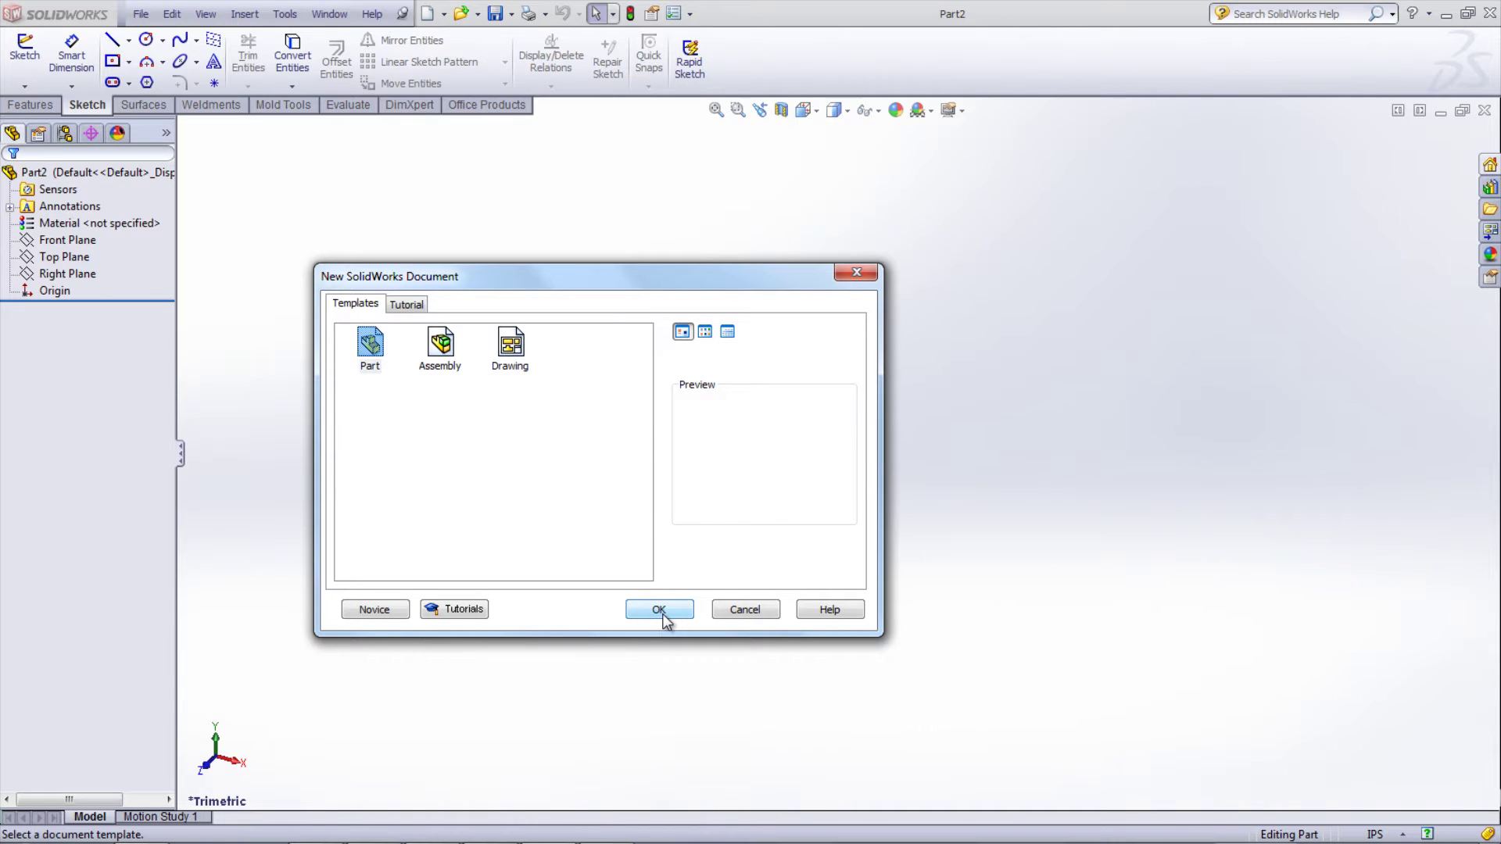
pyautogui.click(660, 613)
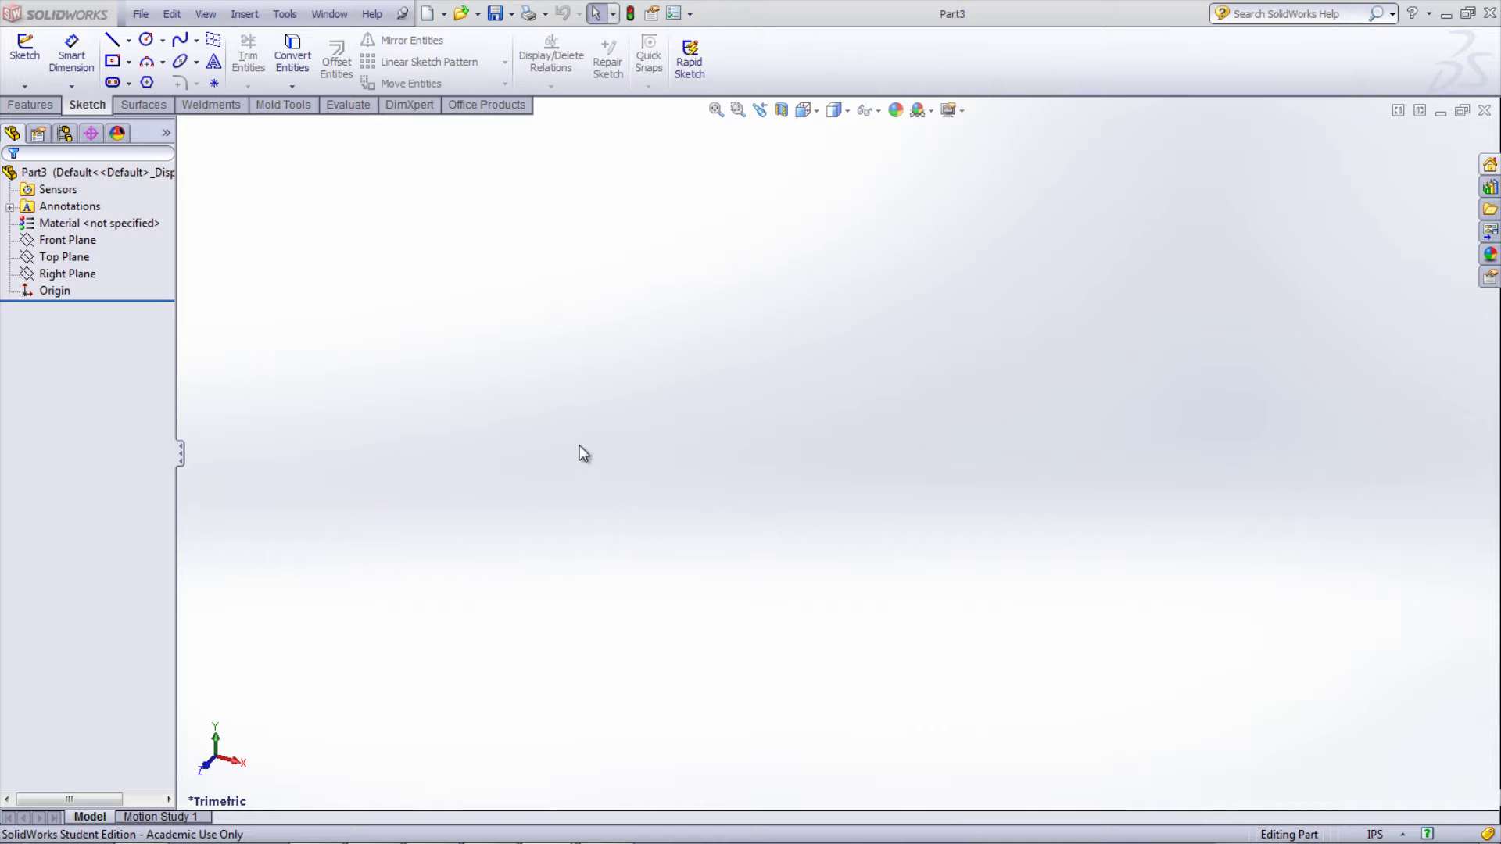
# - Confirm the document properties use IPS units and the ANSI drafting standard
pyautogui.click(289, 15)
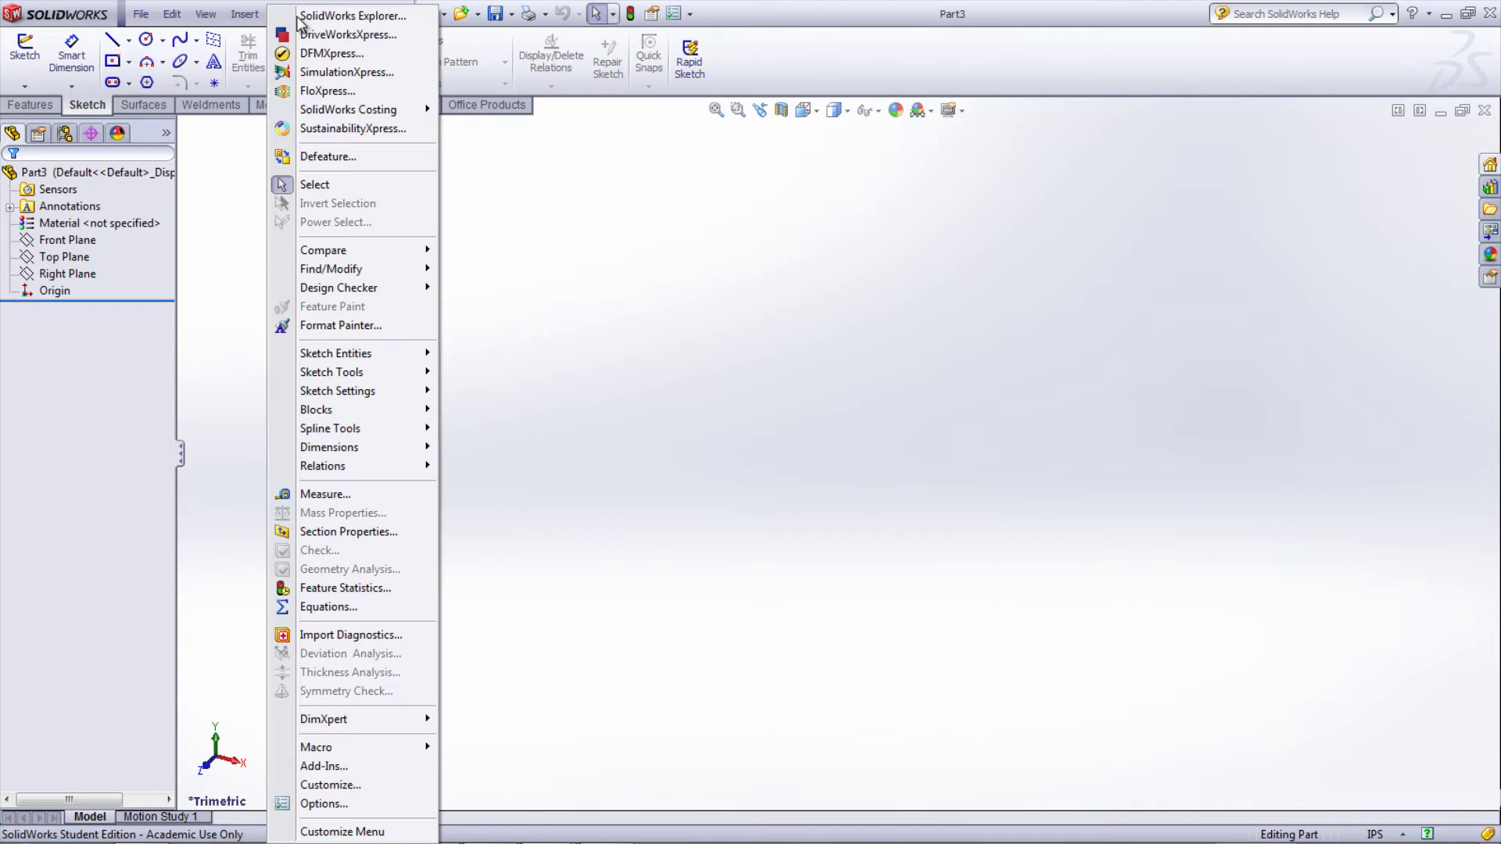
pyautogui.click(352, 809)
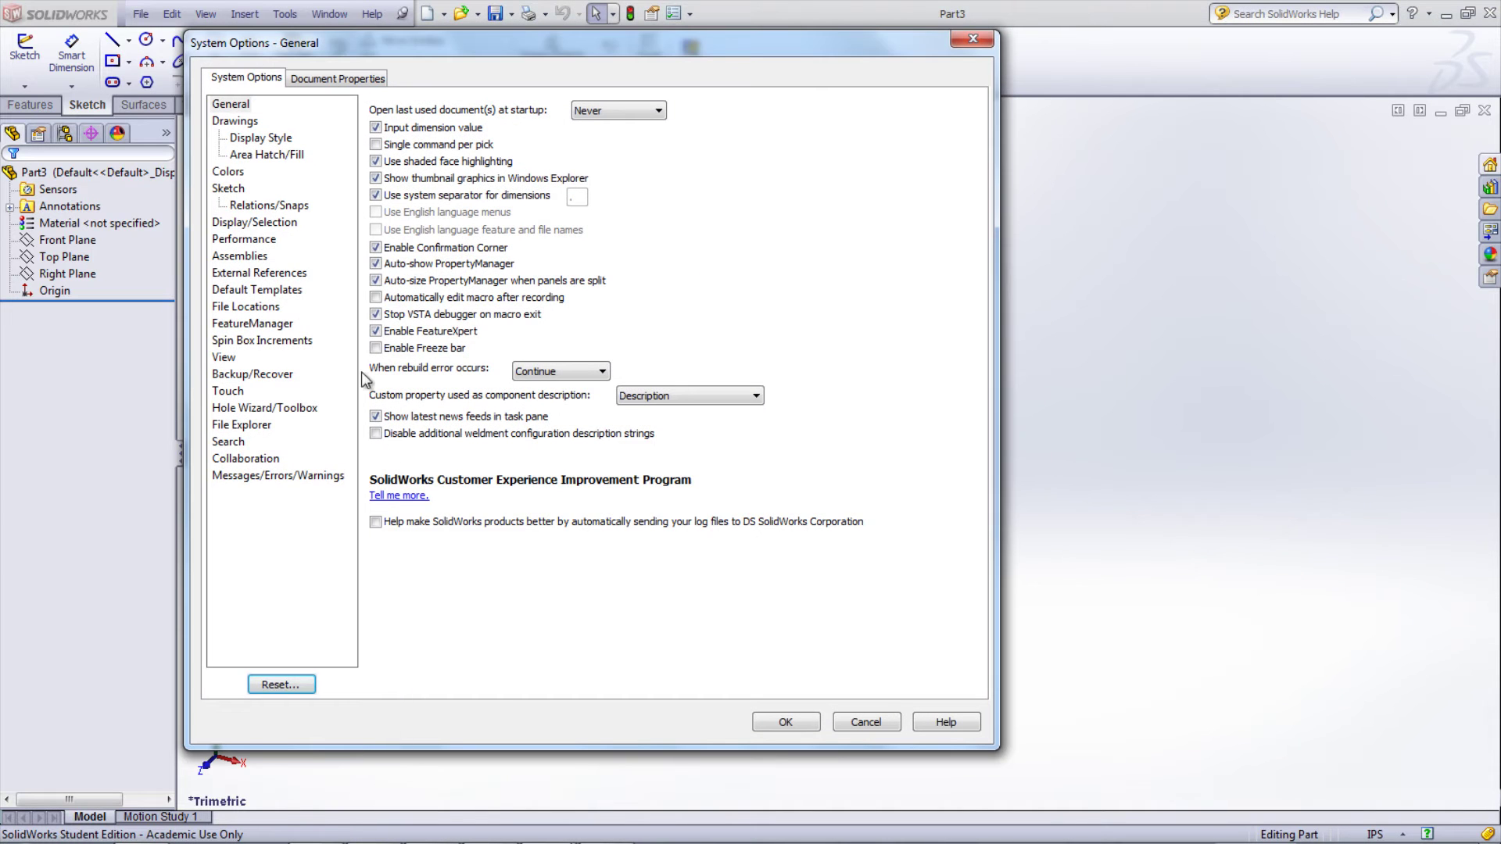
pyautogui.click(339, 79)
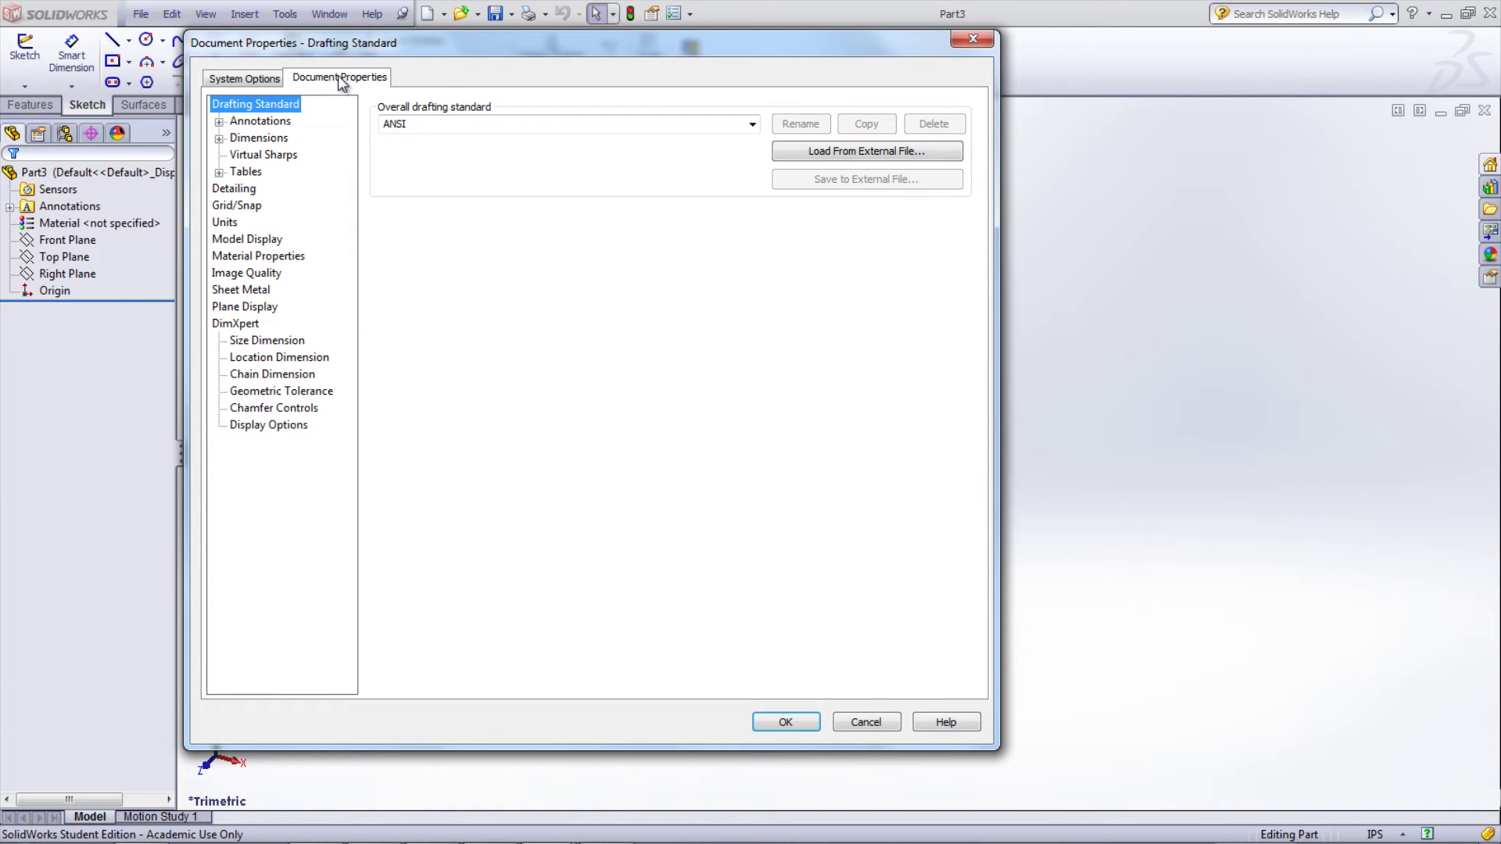
pyautogui.click(224, 222)
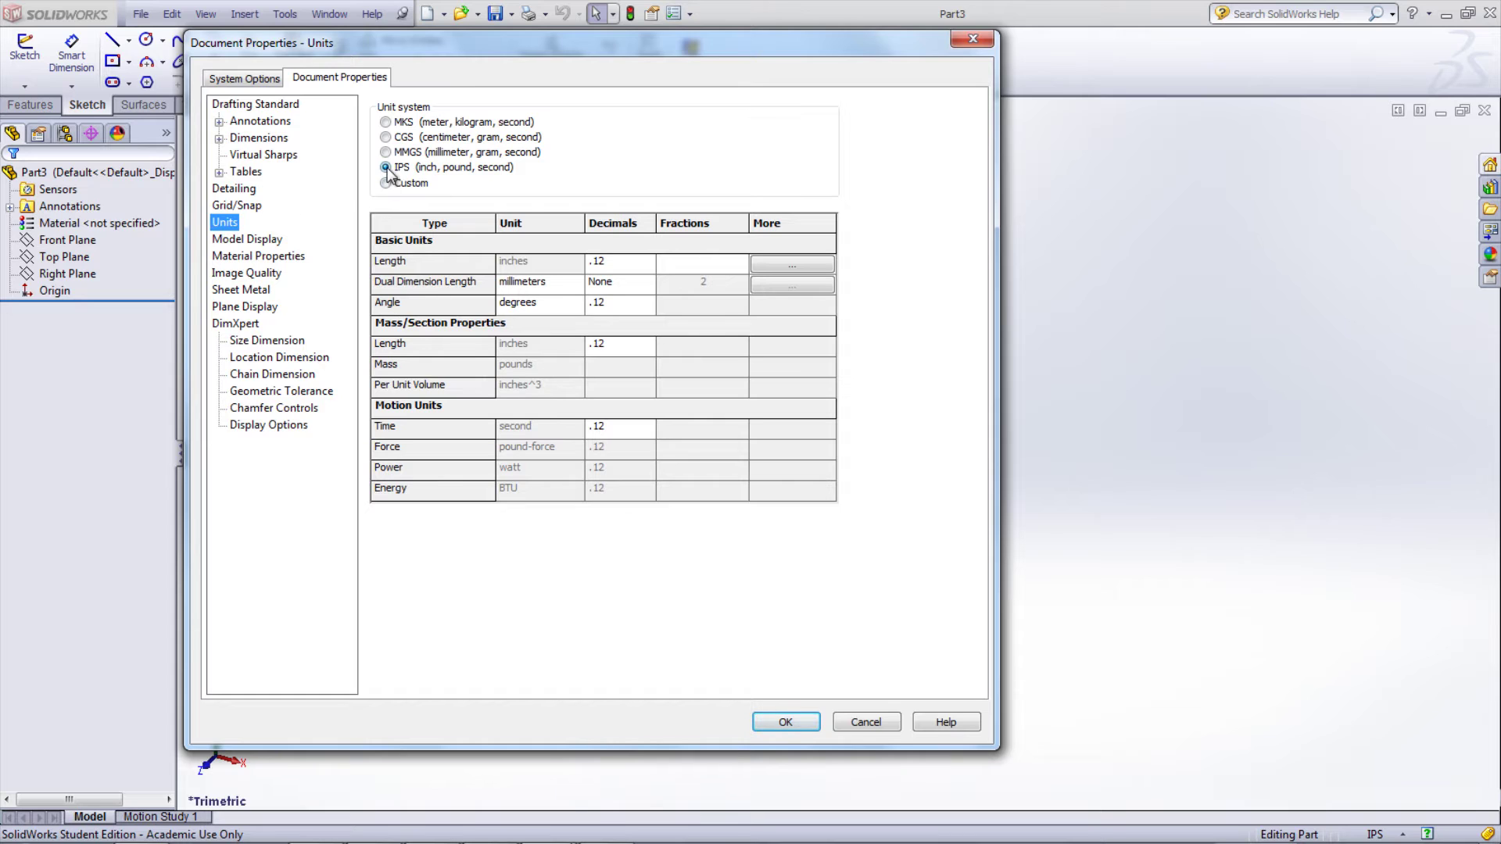
pyautogui.click(290, 106)
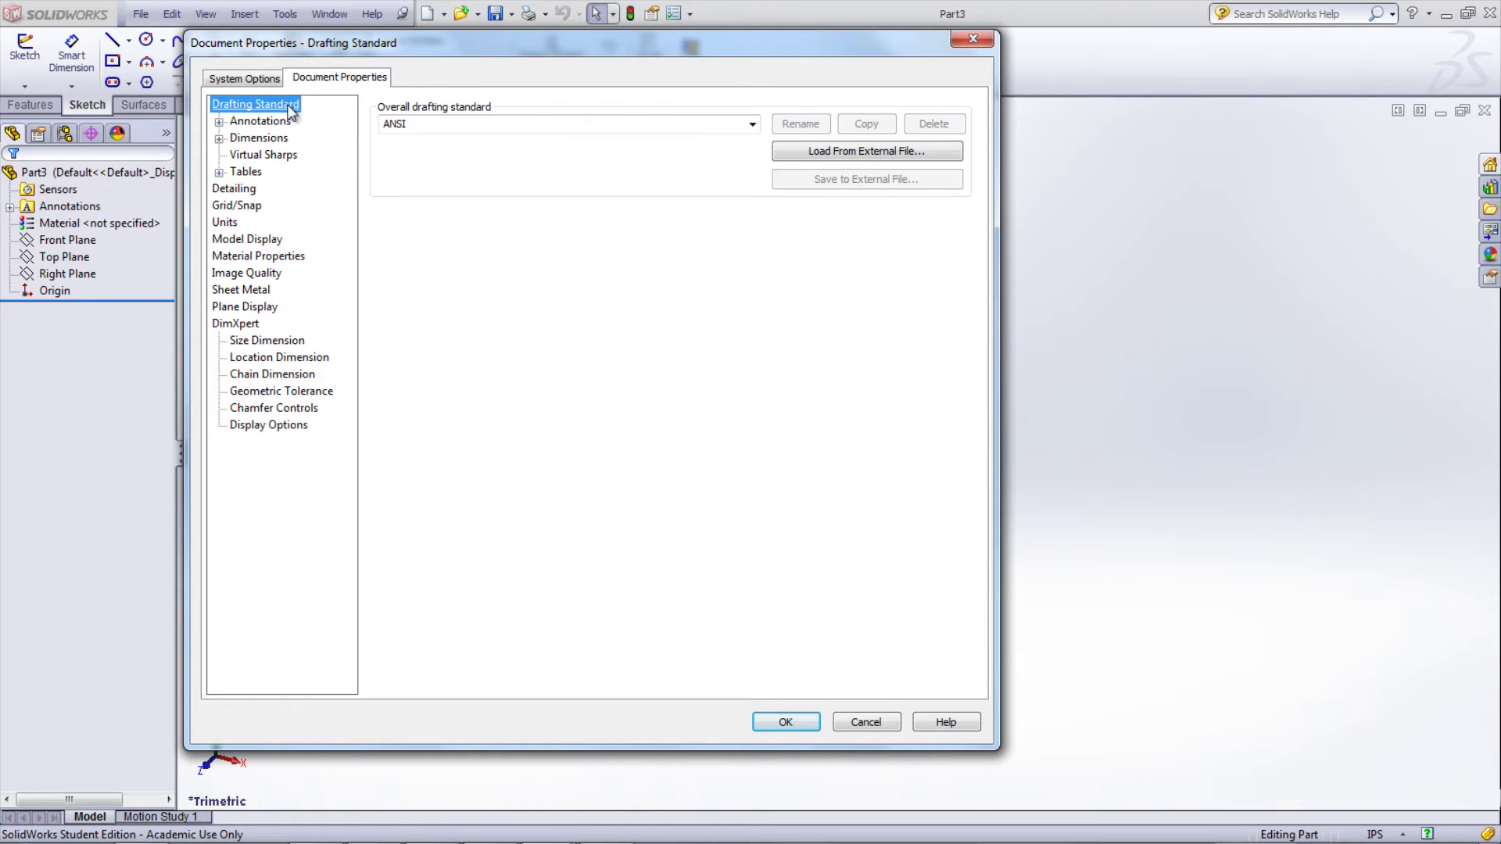
pyautogui.click(752, 124)
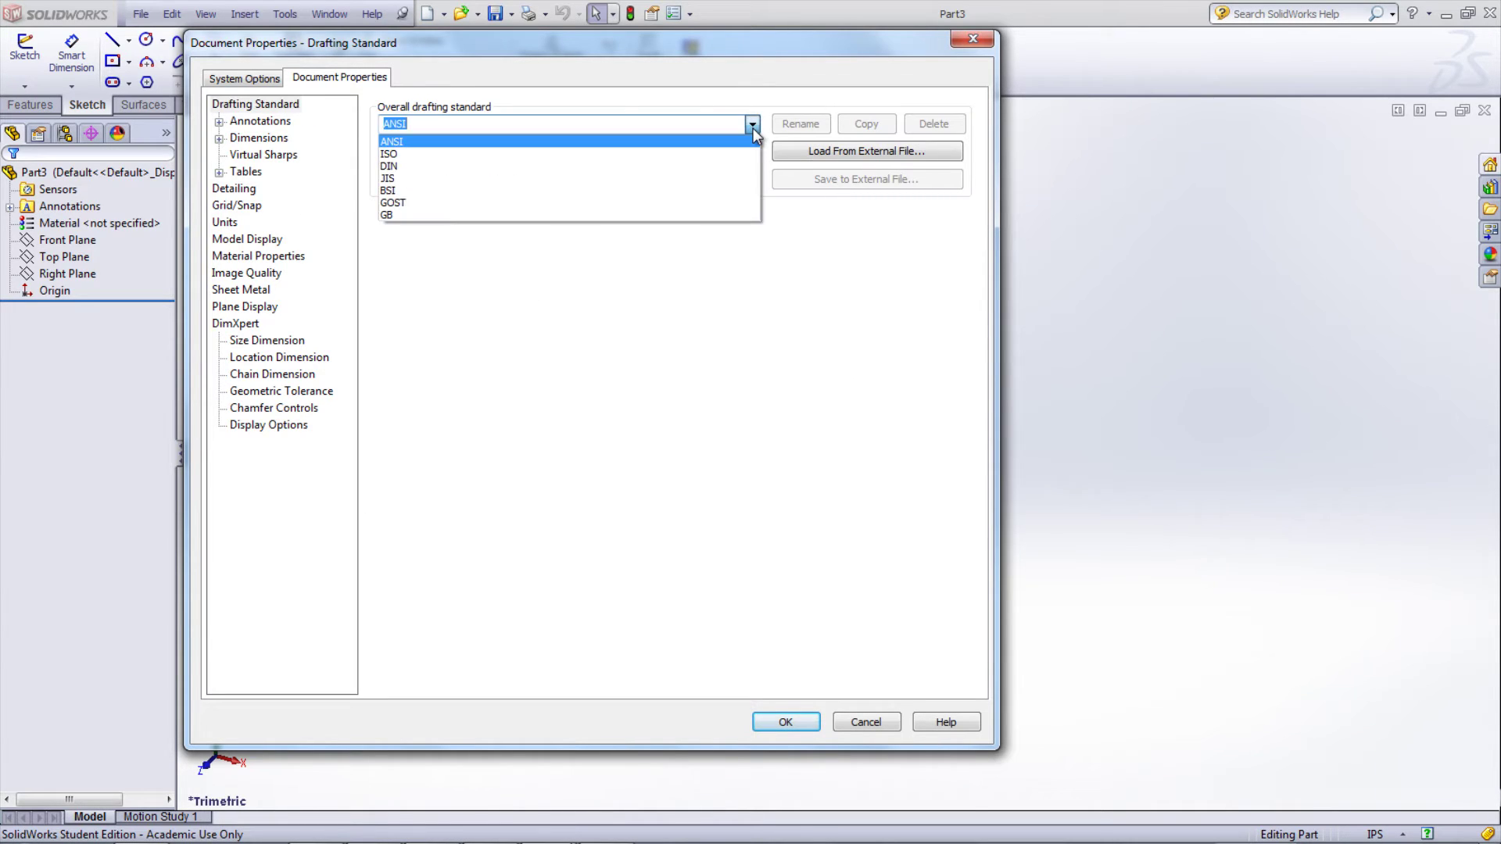
pyautogui.click(754, 131)
pyautogui.click(802, 723)
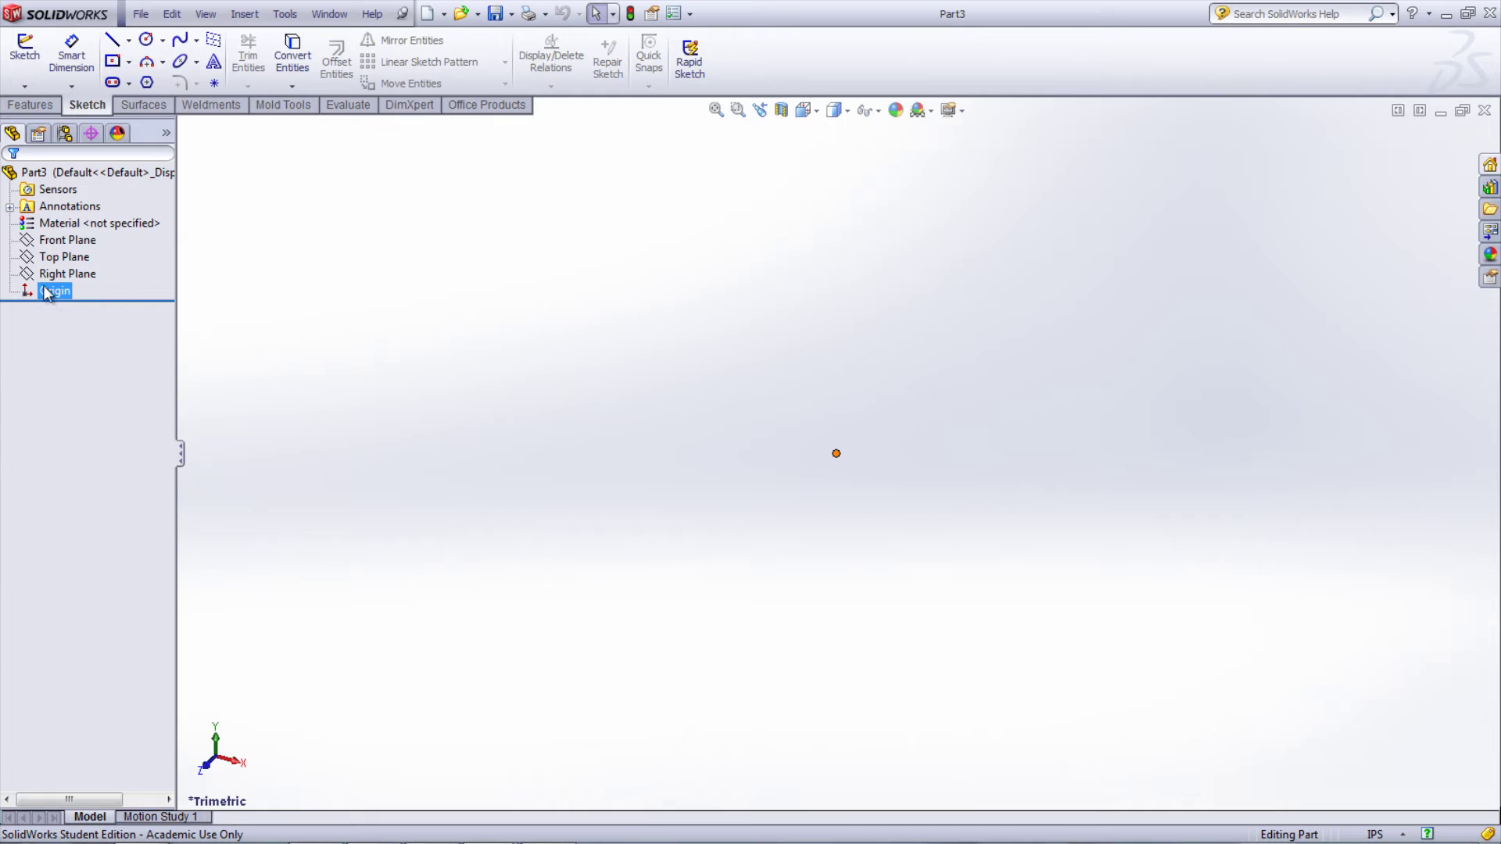
# - Start a new sketch on the Front Plane
pyautogui.rightClick(50, 244)
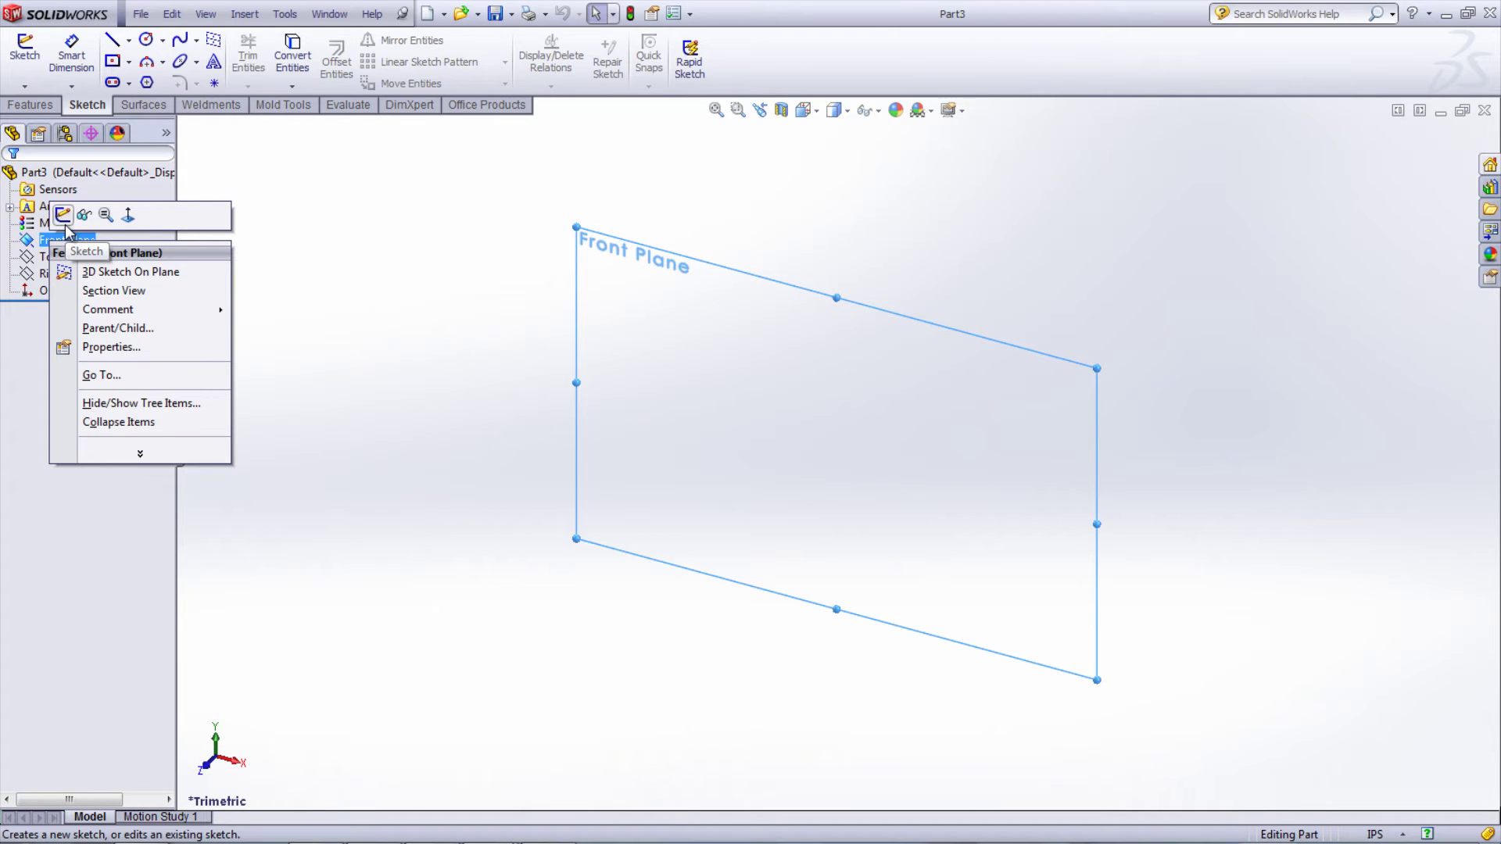
pyautogui.click(268, 225)
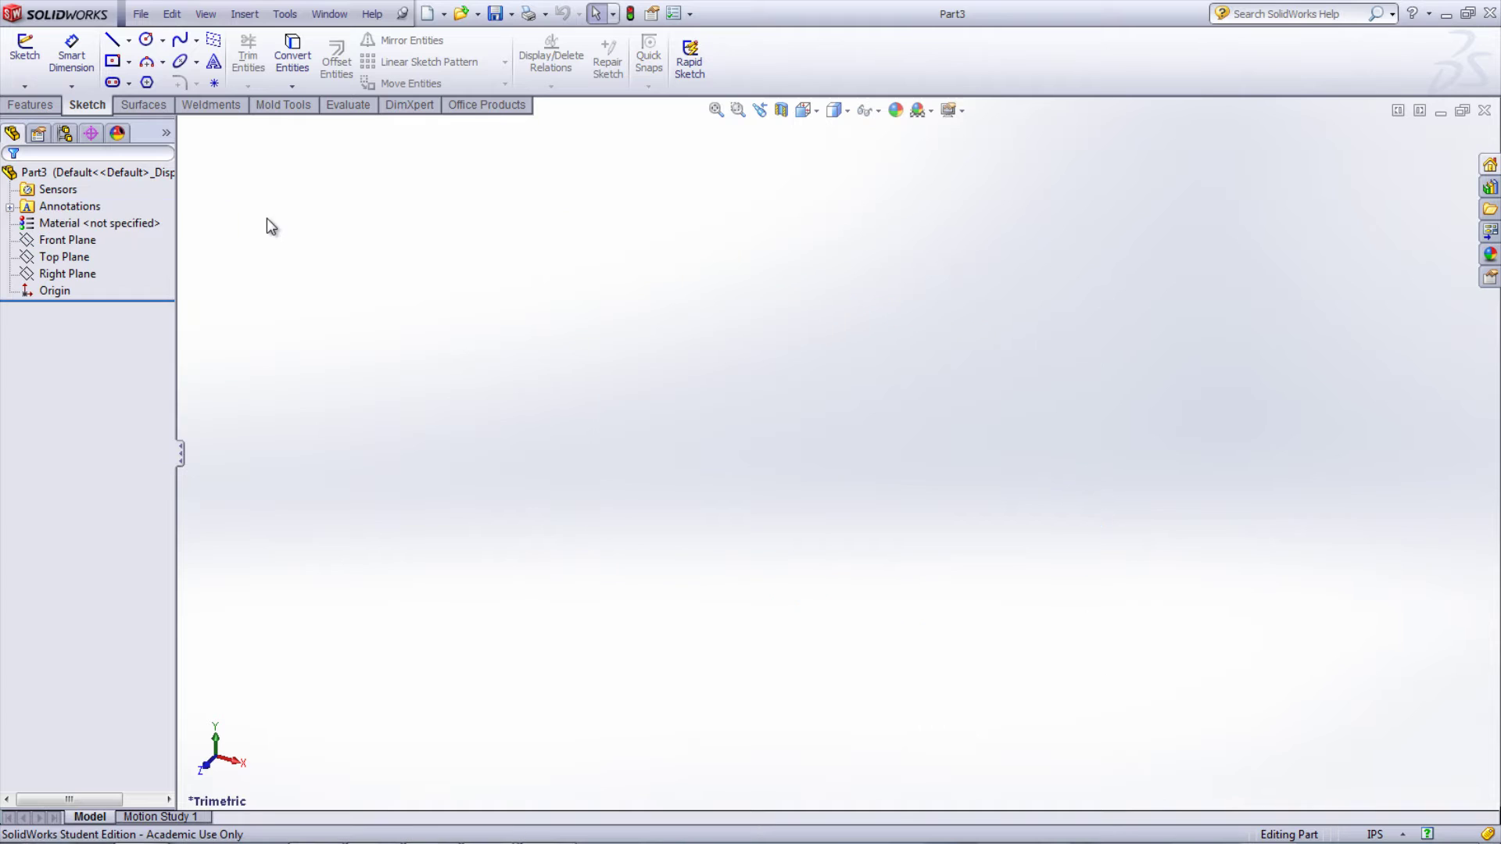
pyautogui.click(67, 240)
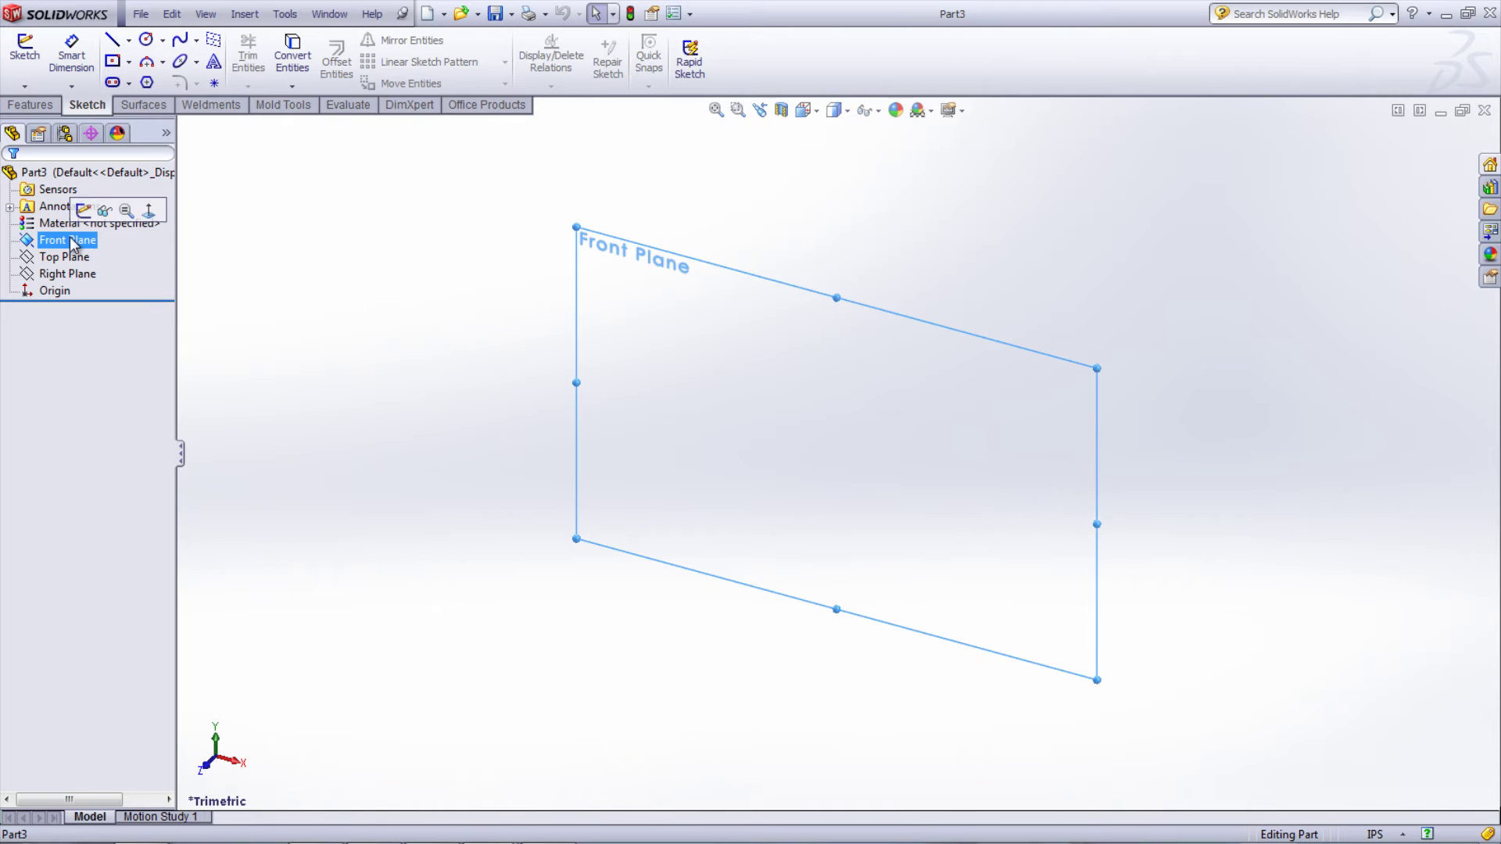
pyautogui.click(26, 51)
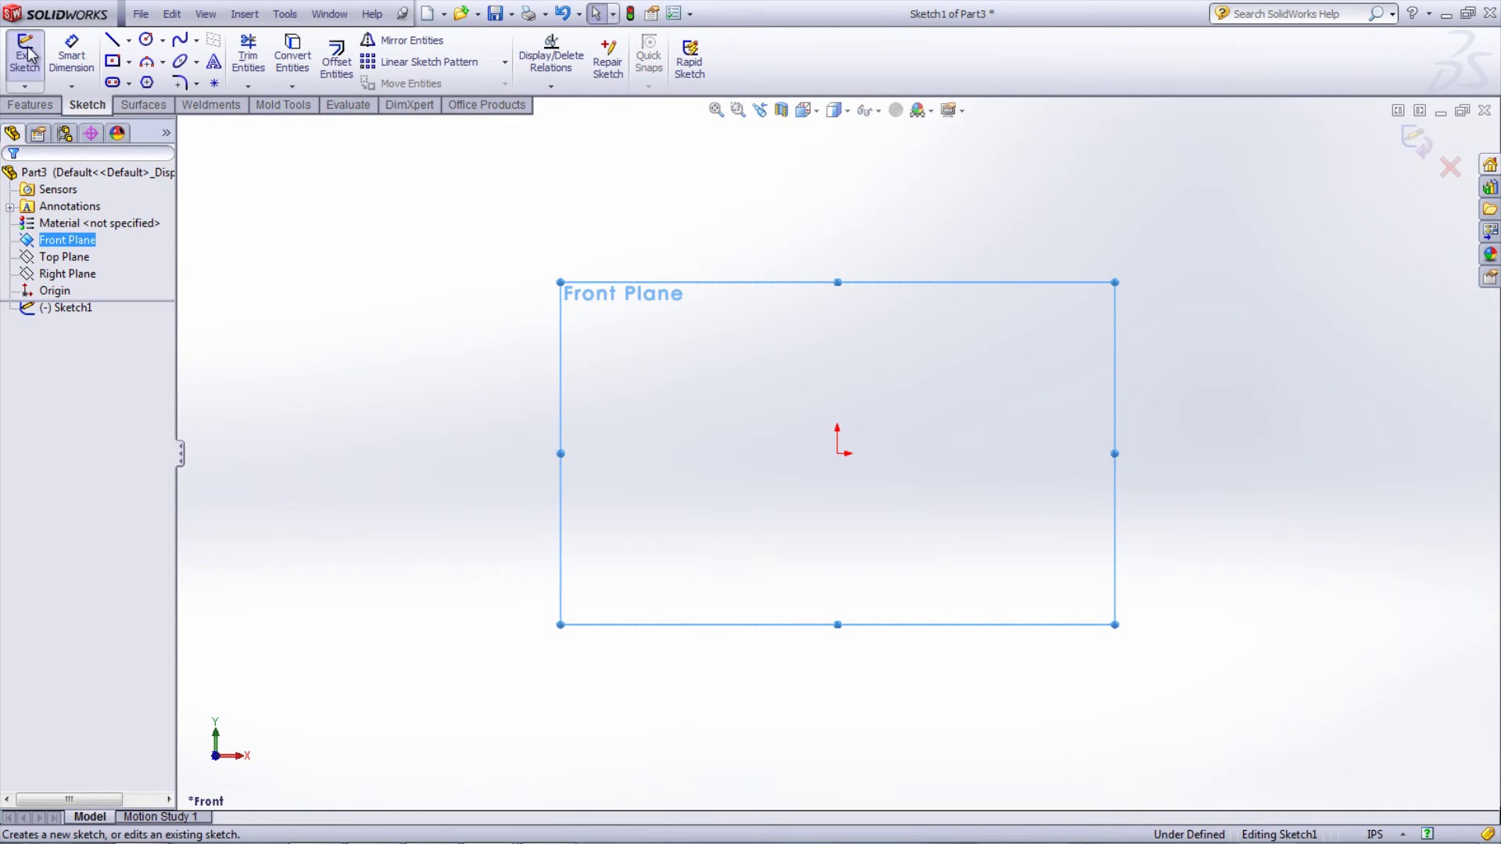
pyautogui.click(407, 459)
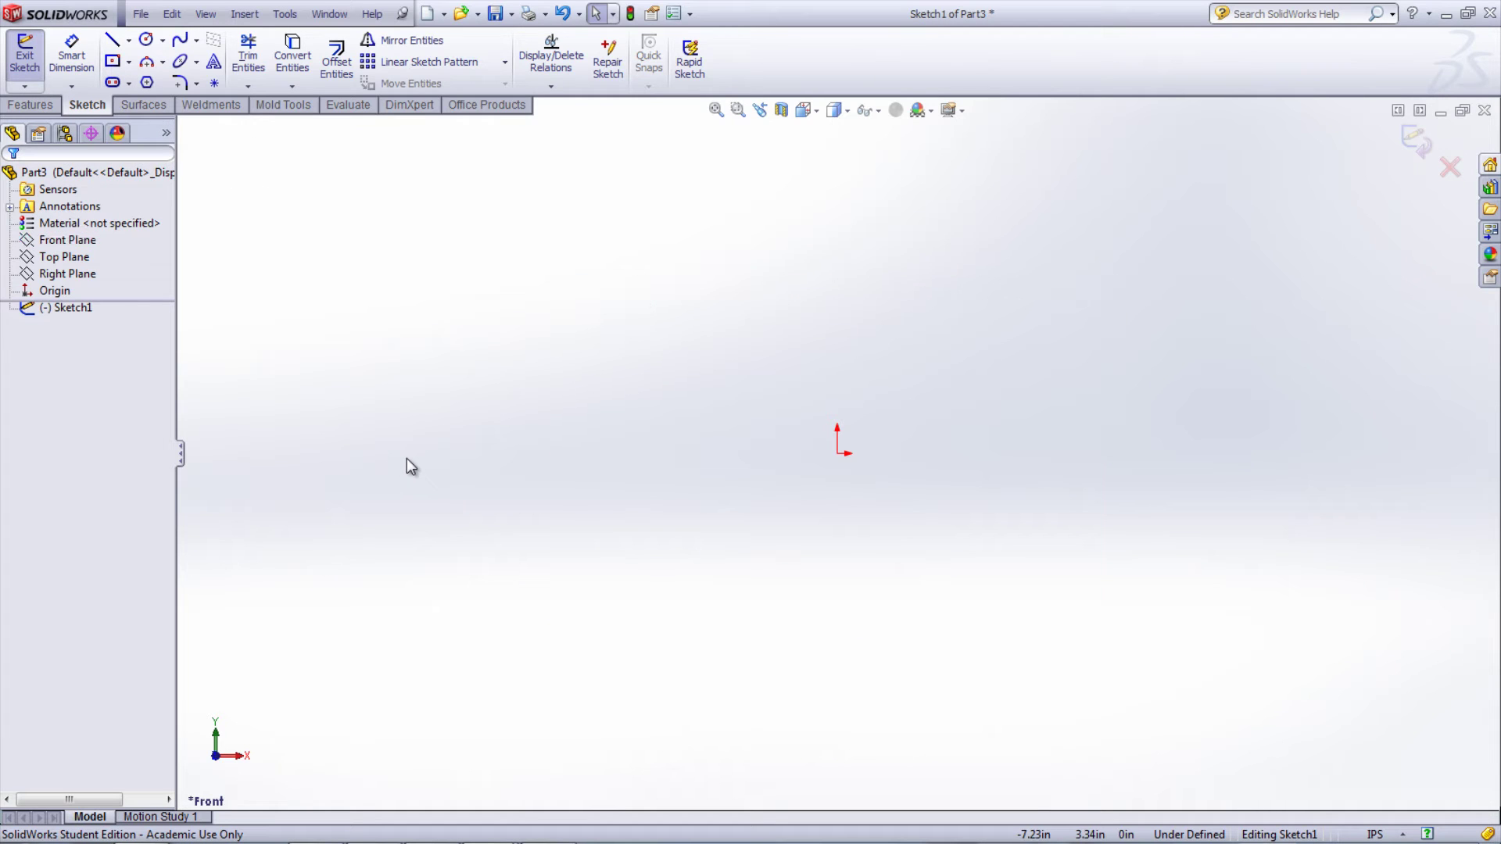
# - Draw four connected lines from the origin, about 2.45 tall, closing back at the origin
pyautogui.click(112, 45)
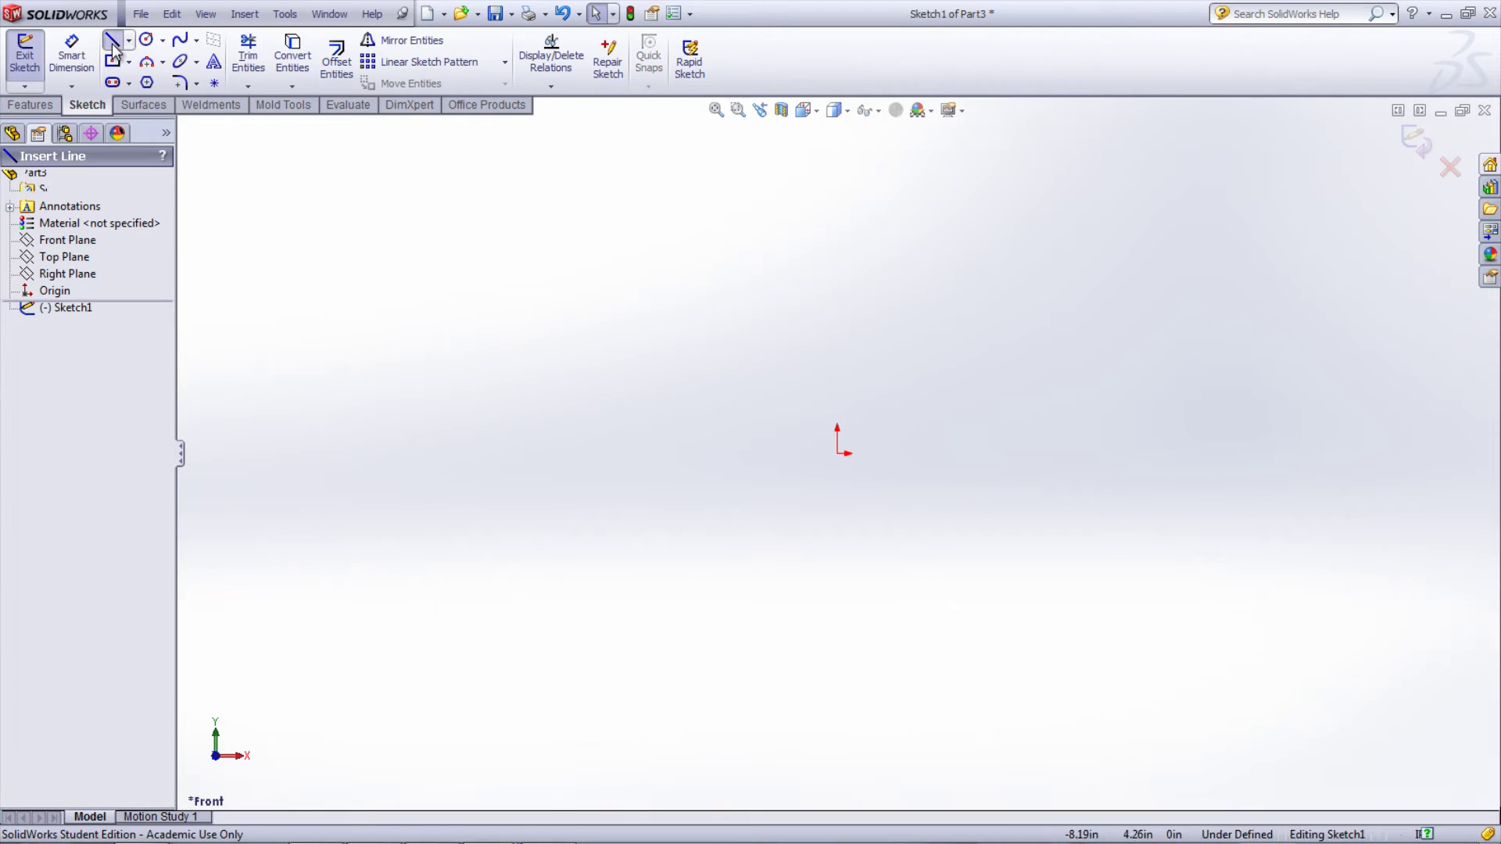
pyautogui.click(839, 454)
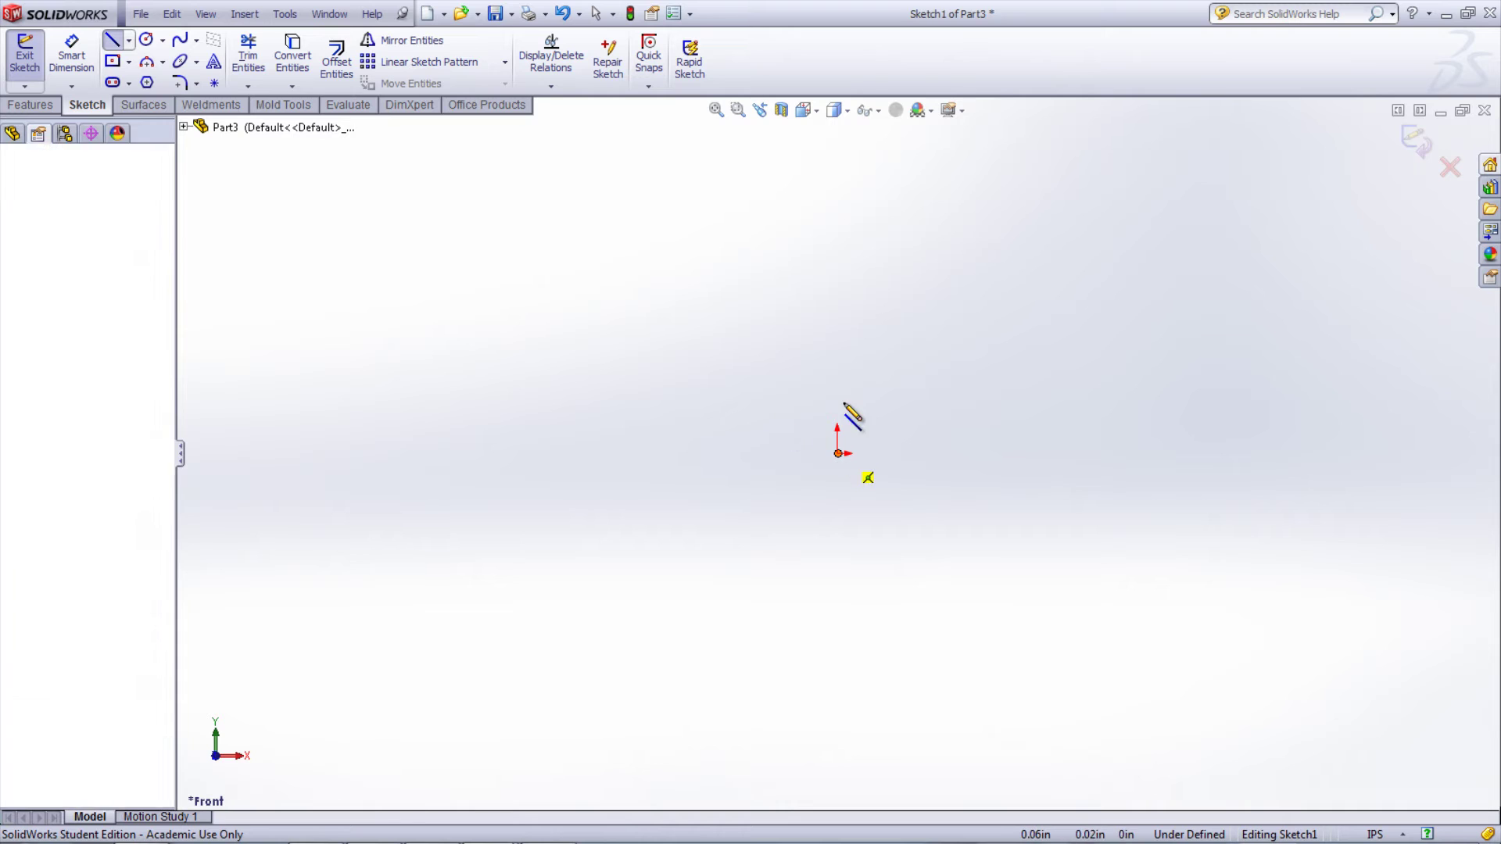
pyautogui.click(838, 260)
pyautogui.click(1023, 287)
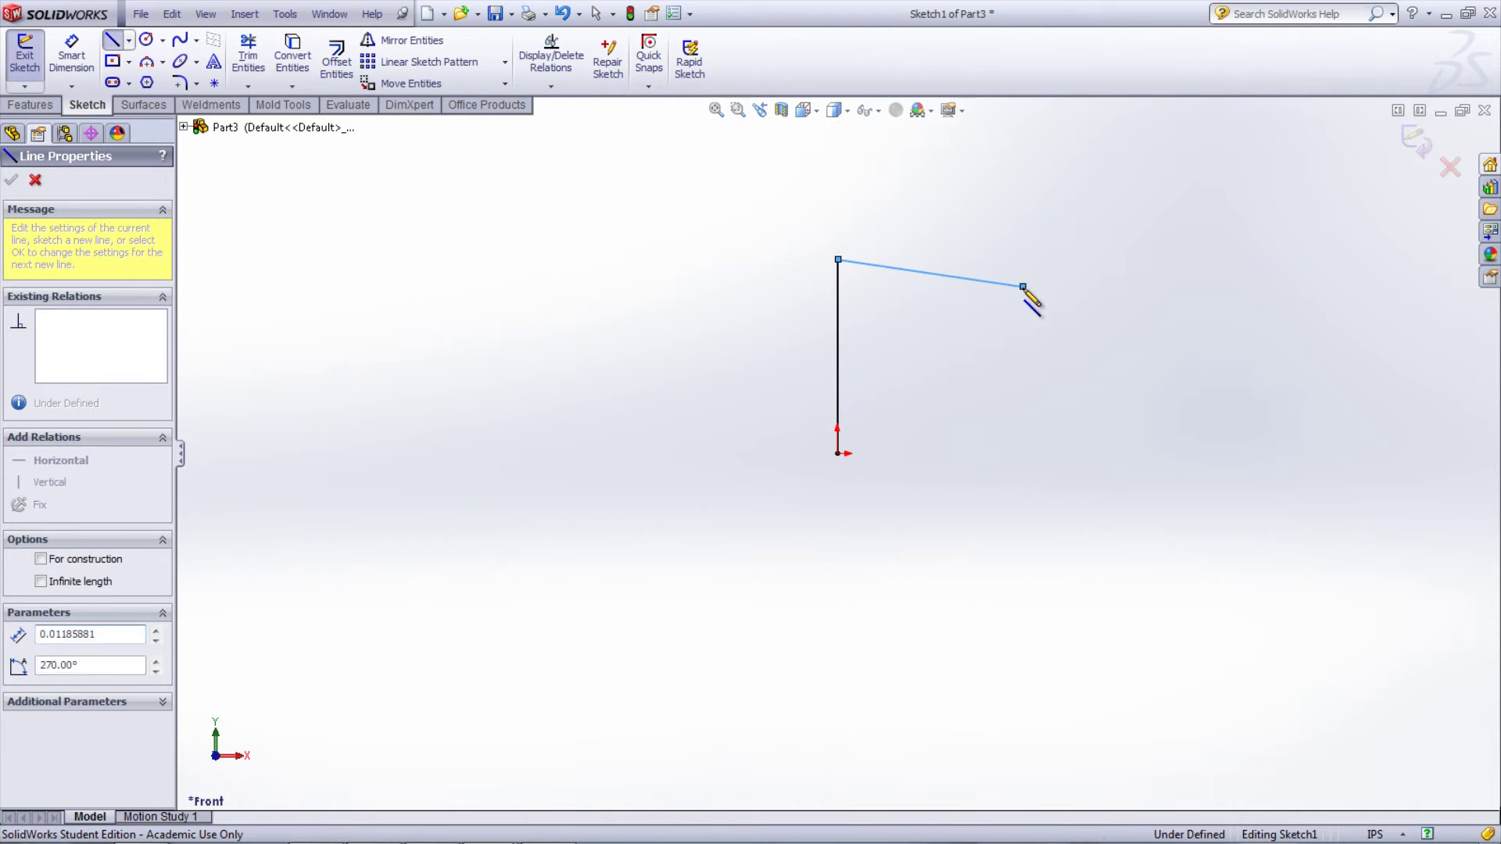
pyautogui.click(1009, 443)
pyautogui.click(839, 453)
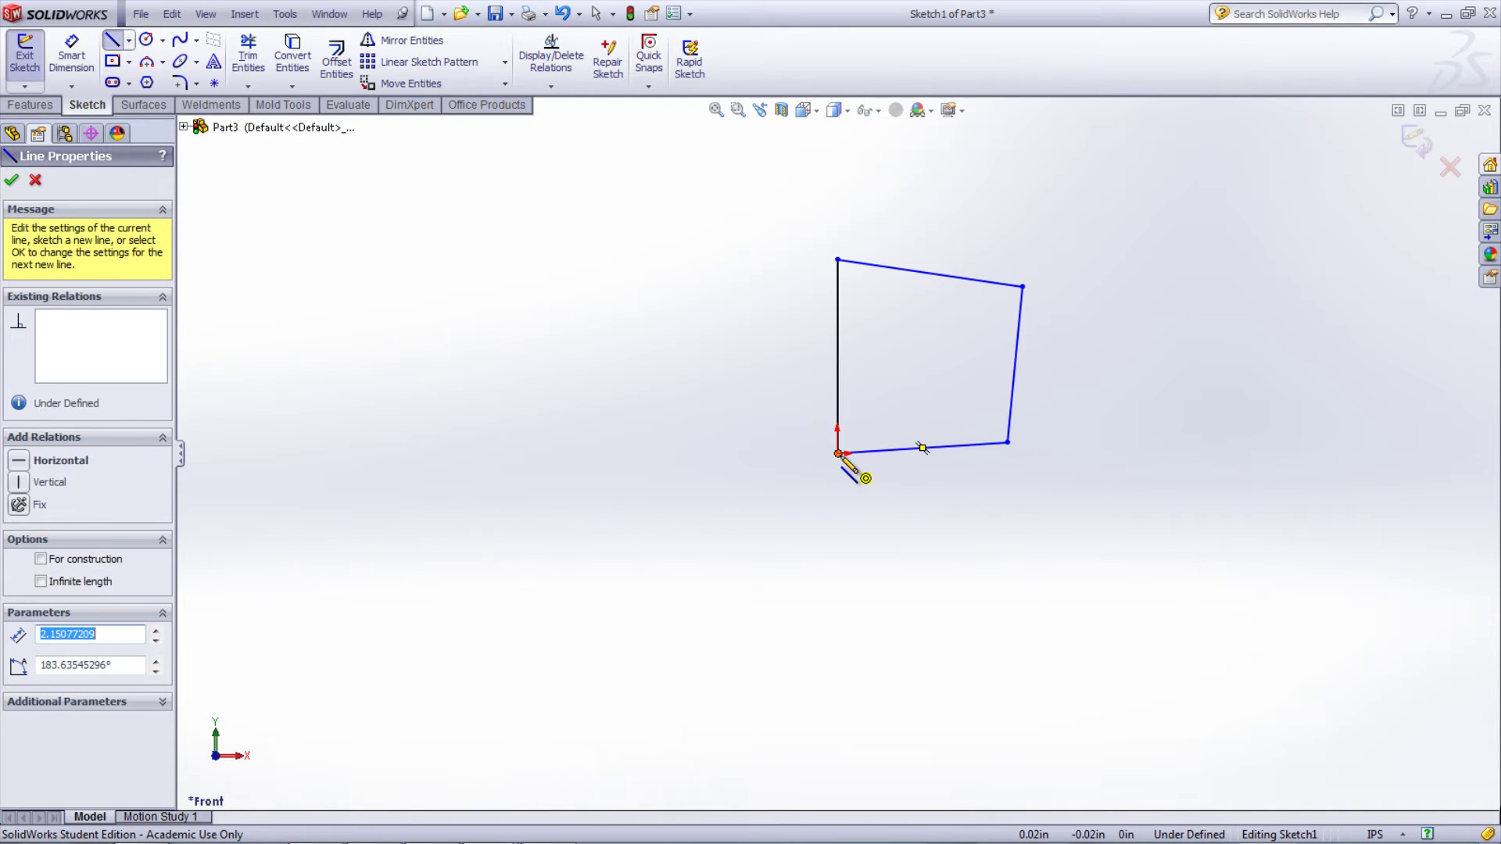
pyautogui.press('Escape')
pyautogui.press('Escape')
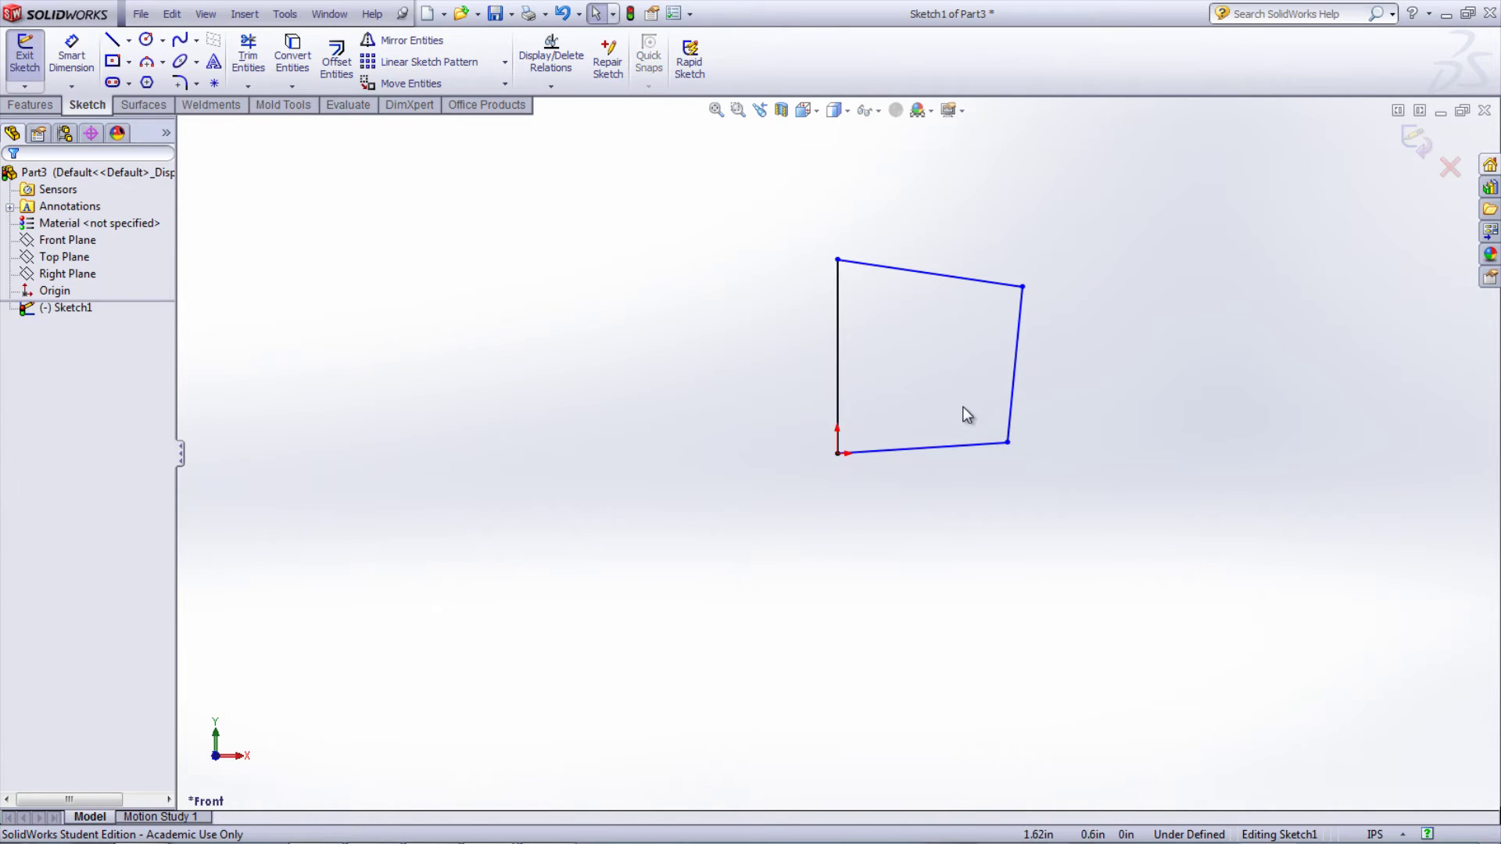
# - Make the right edge vertical and the top and bottom edges horizontal
pyautogui.click(1014, 405)
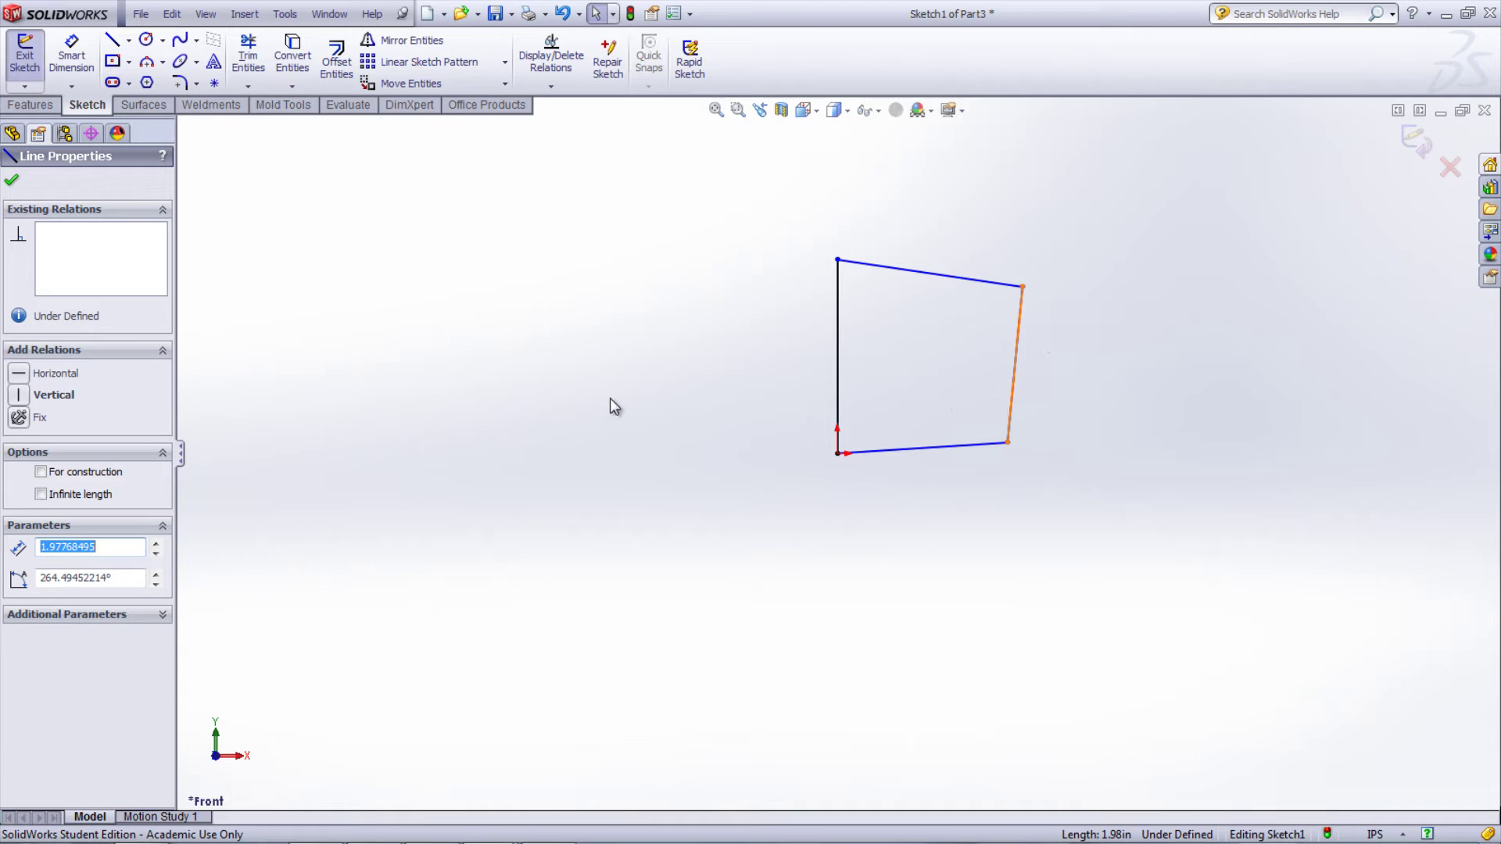
pyautogui.click(19, 395)
pyautogui.click(341, 438)
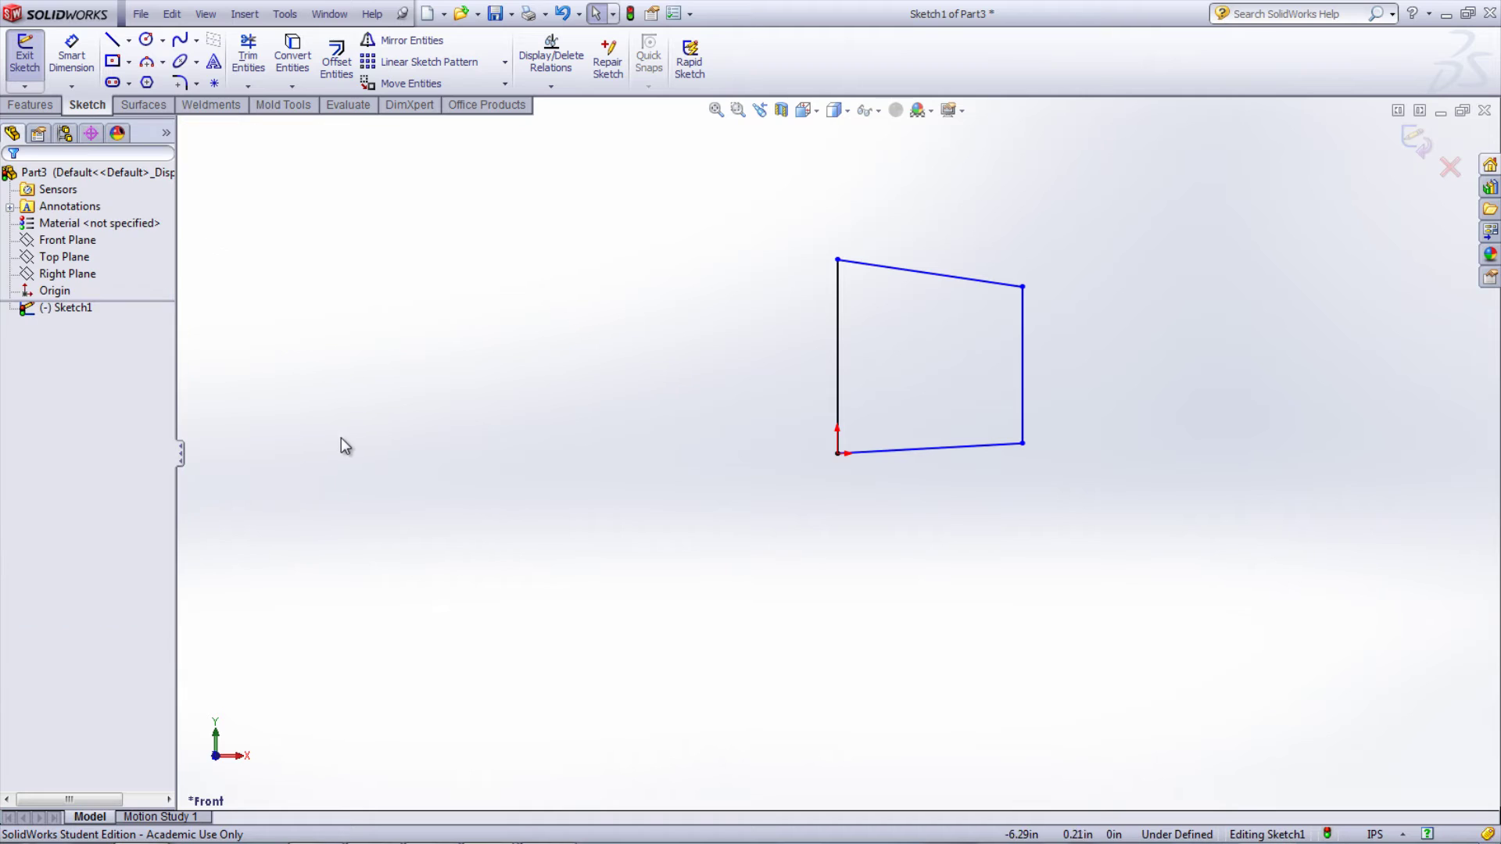
pyautogui.click(899, 450)
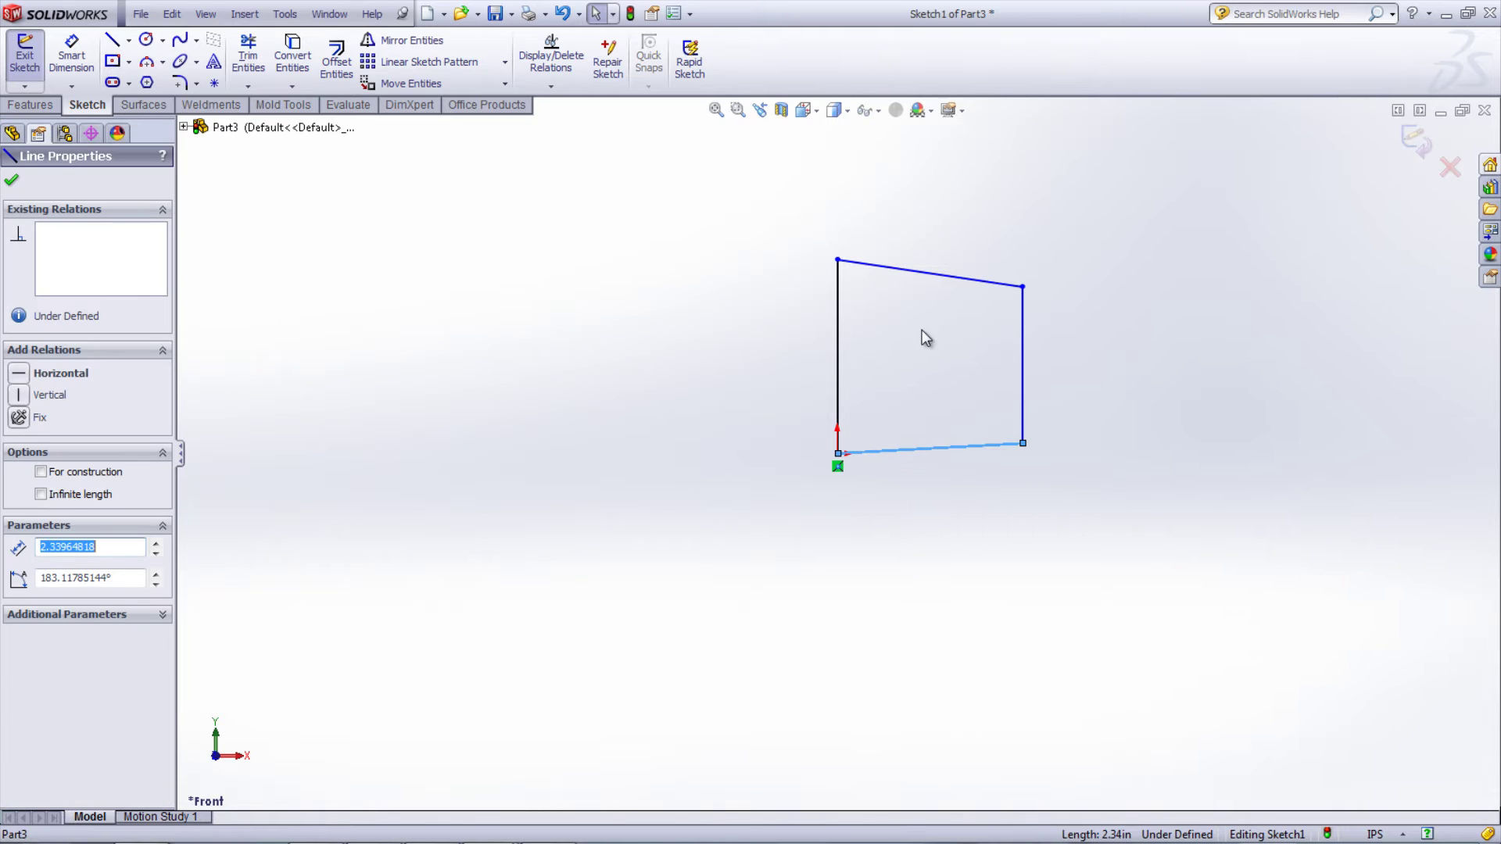
pyautogui.keyDown('ctrl'); pyautogui.click(940, 277); pyautogui.keyUp('ctrl')
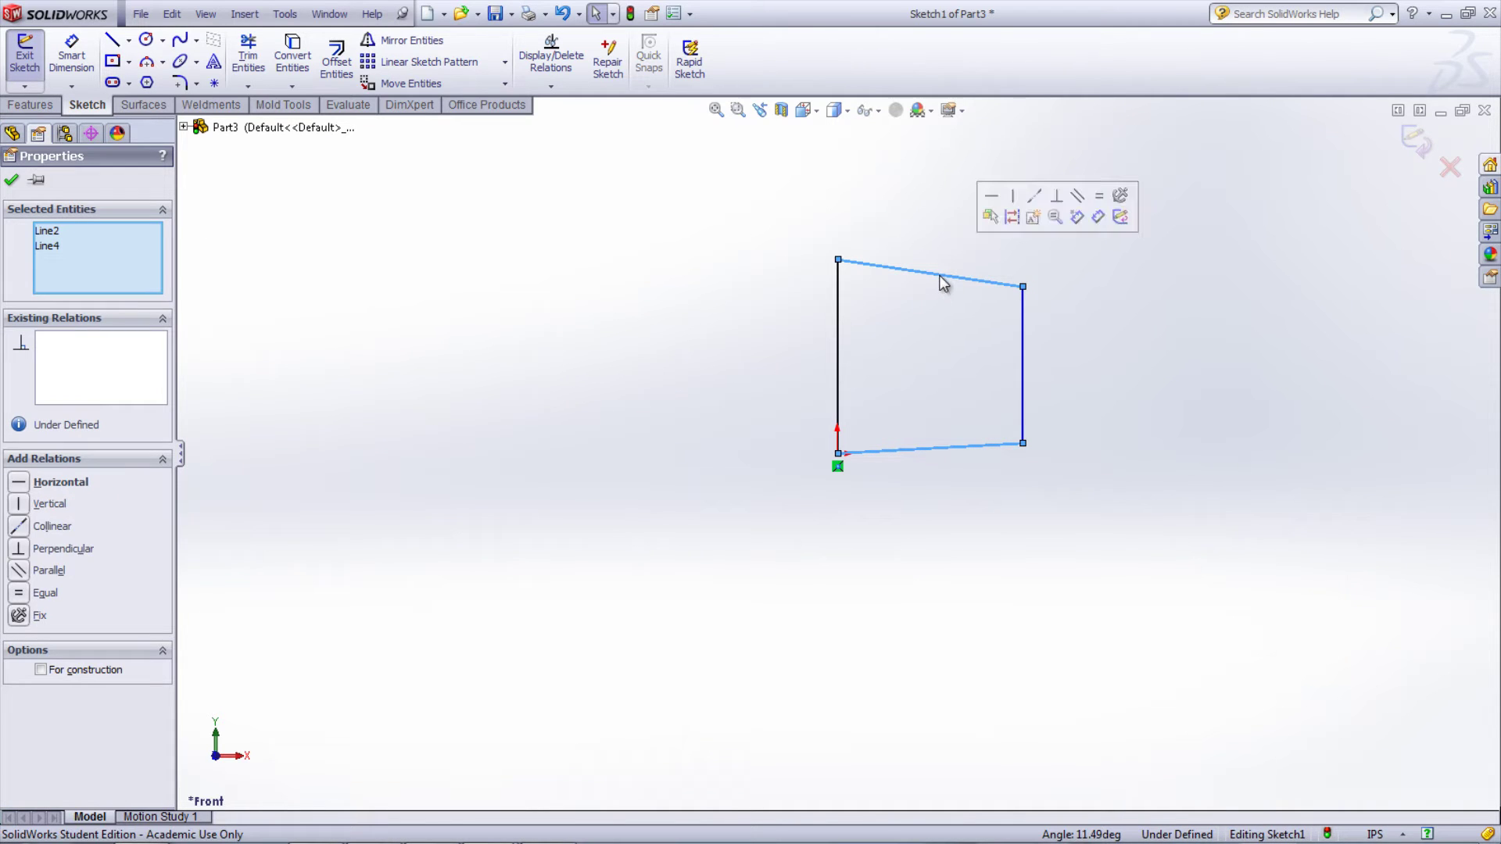
pyautogui.click(19, 483)
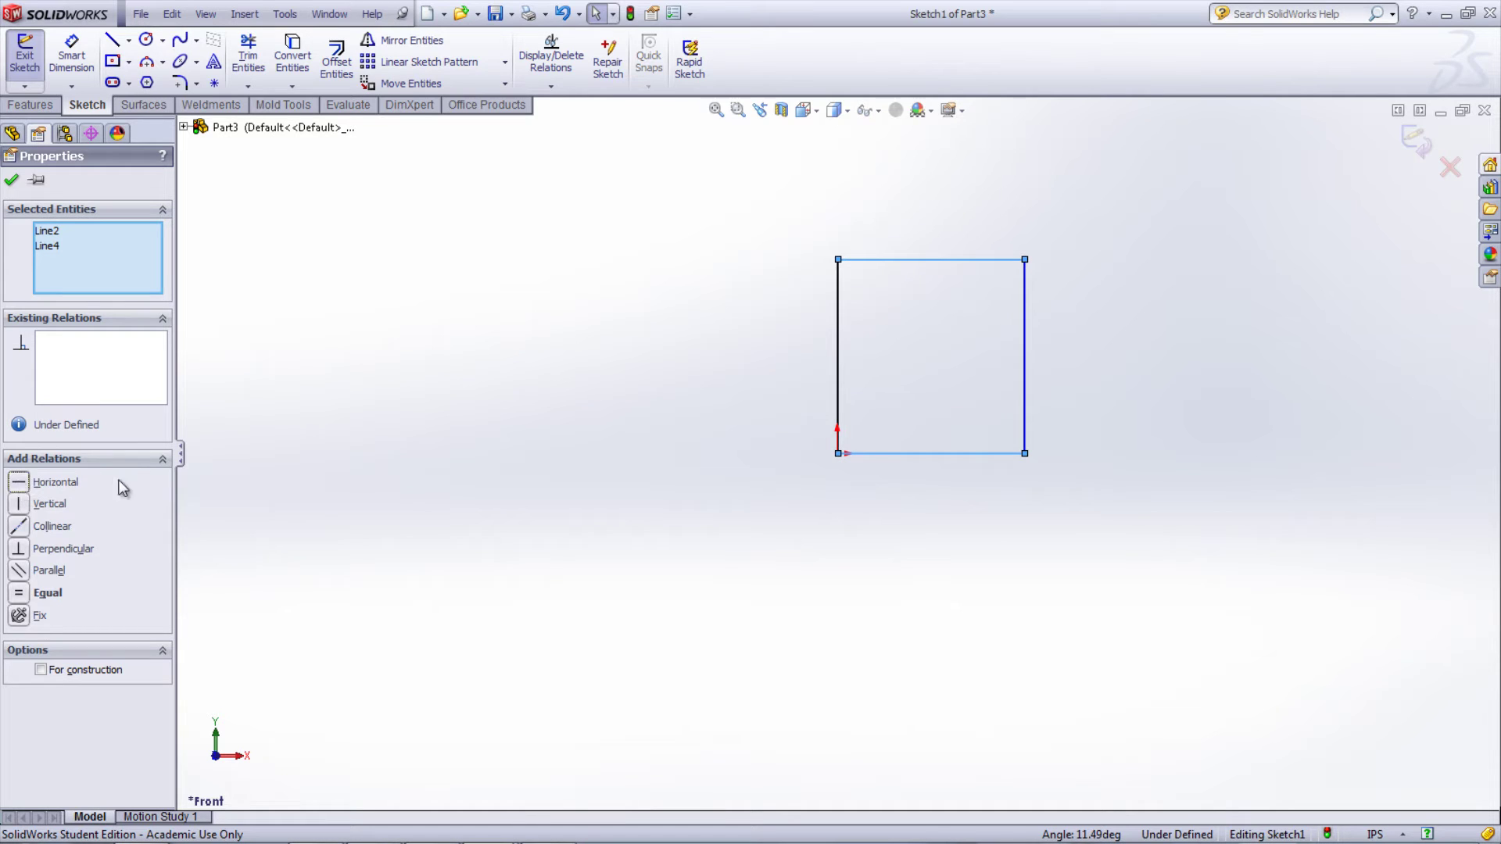
pyautogui.click(253, 466)
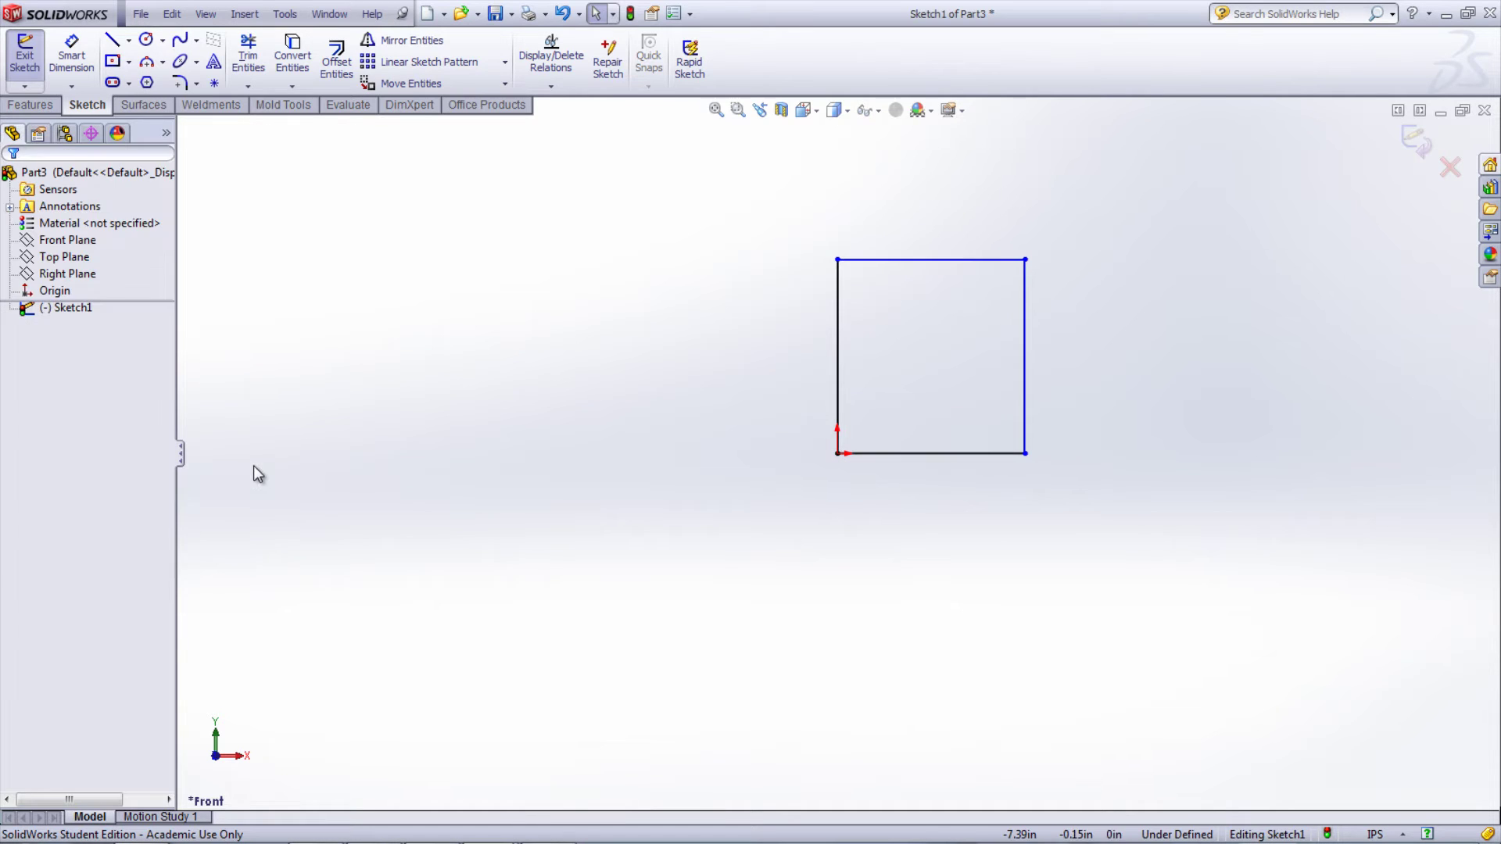
# - Dimension the rectangle 2 wide along the bottom and 3 tall along the right edge
pyautogui.click(76, 74)
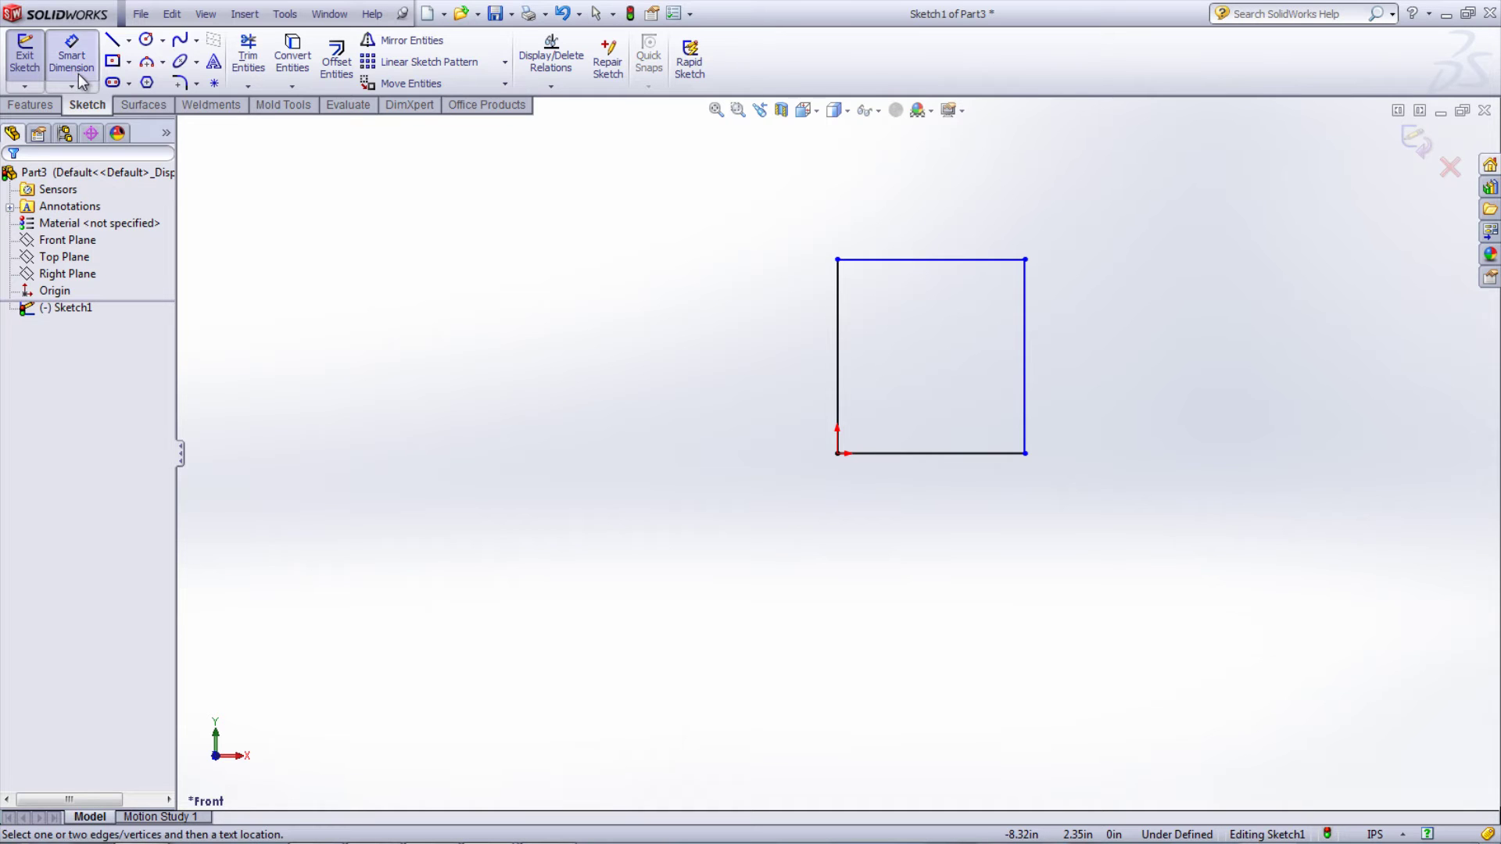
pyautogui.click(884, 455)
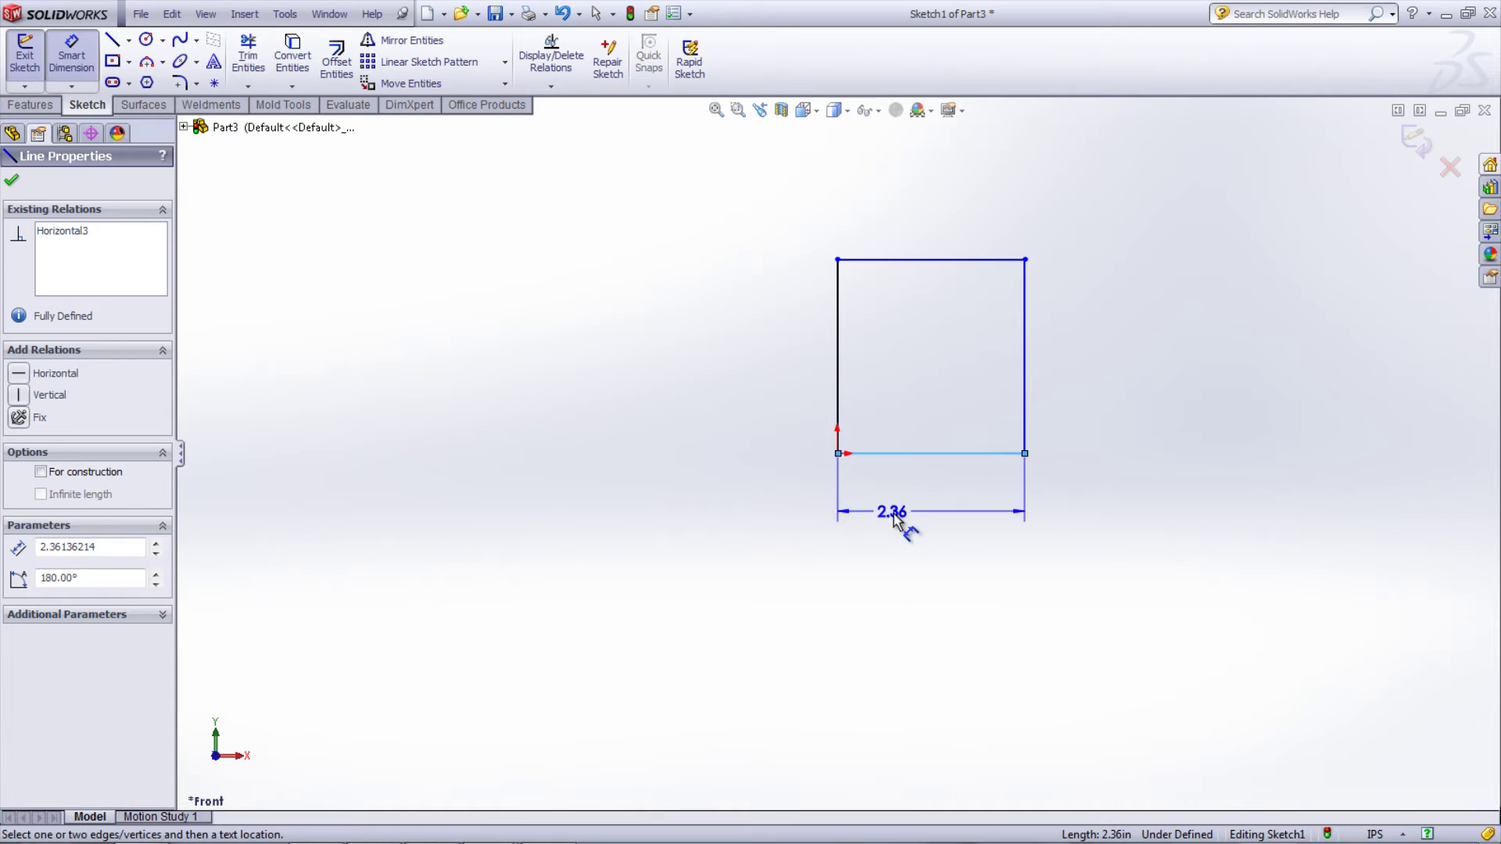
pyautogui.click(899, 522)
pyautogui.write('2')
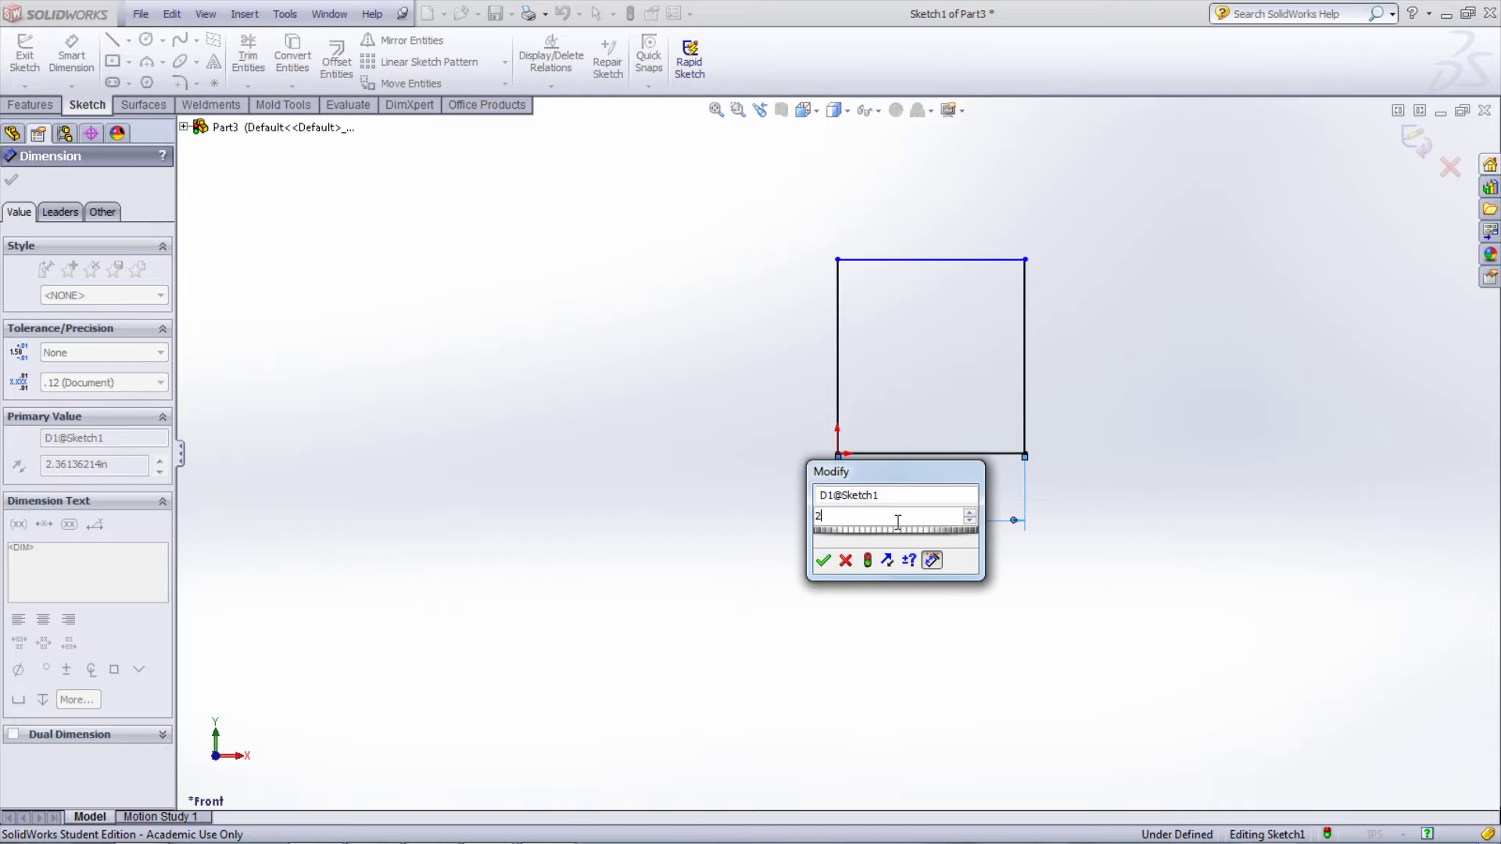
pyautogui.press('Return')
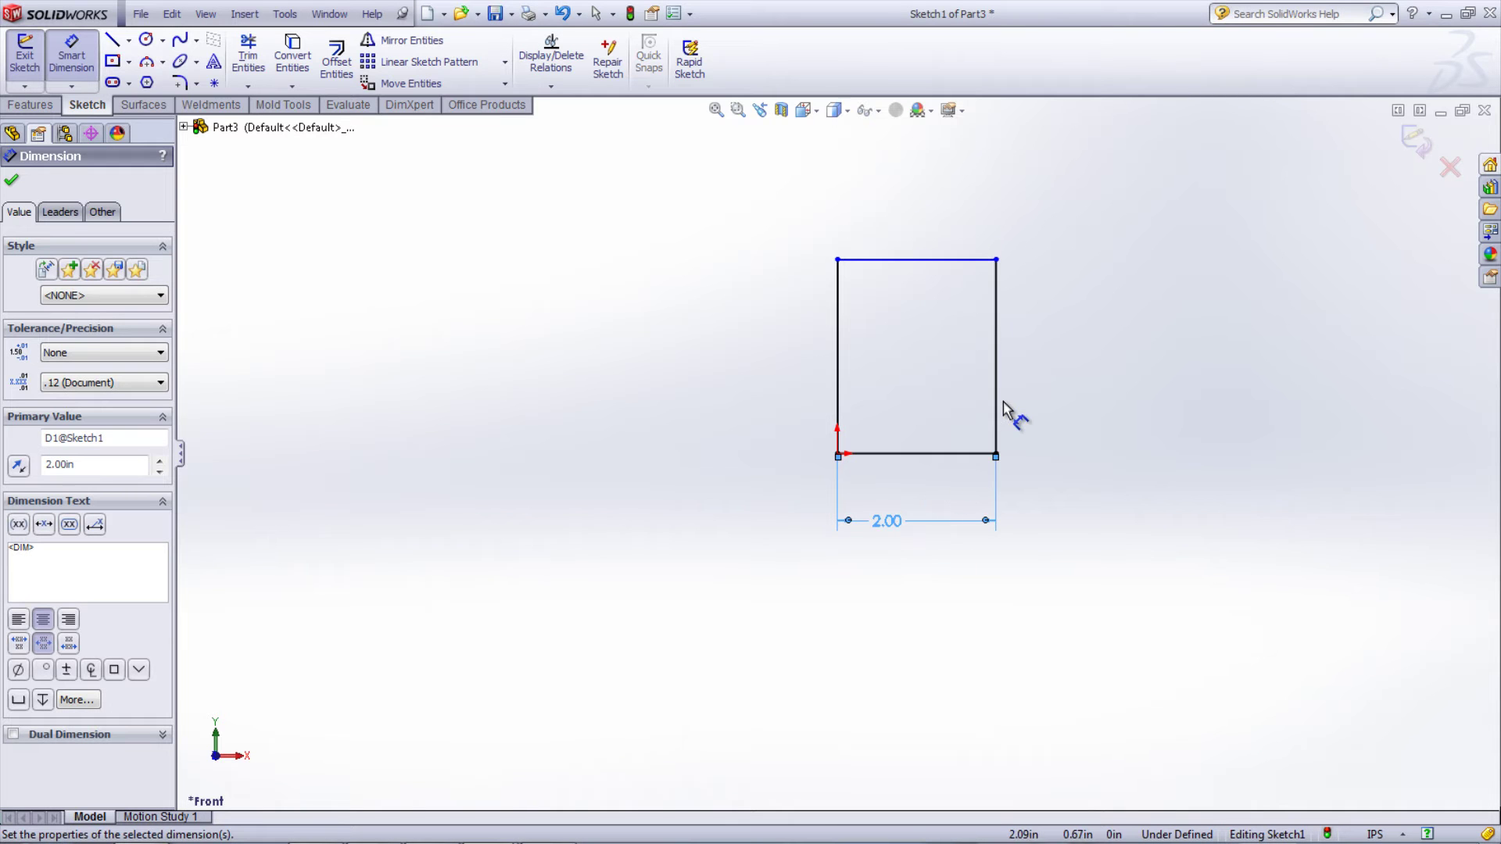
pyautogui.click(1000, 403)
pyautogui.click(1100, 403)
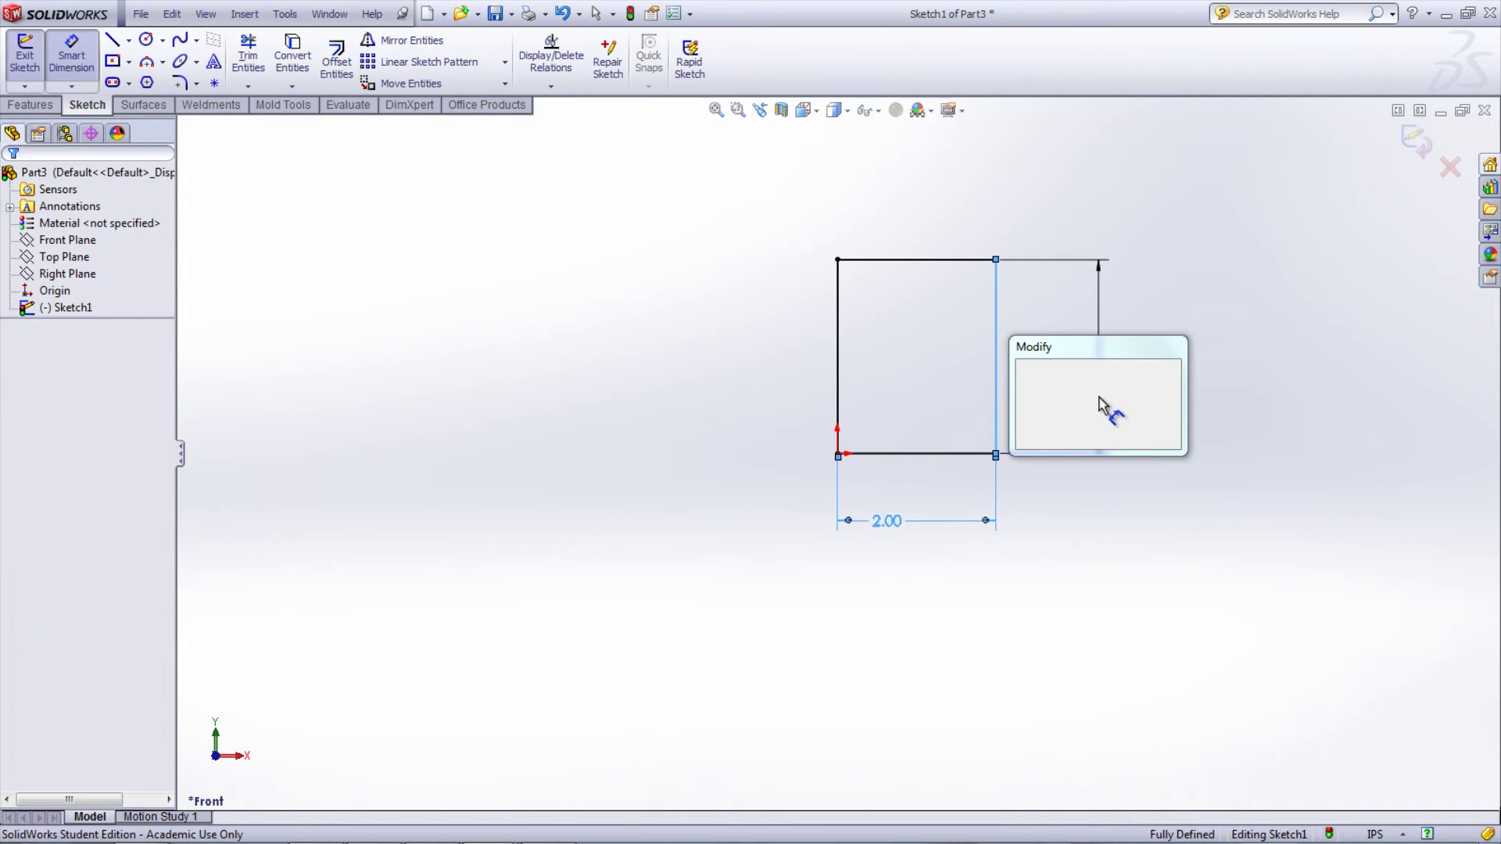
pyautogui.write('3')
pyautogui.press('Return')
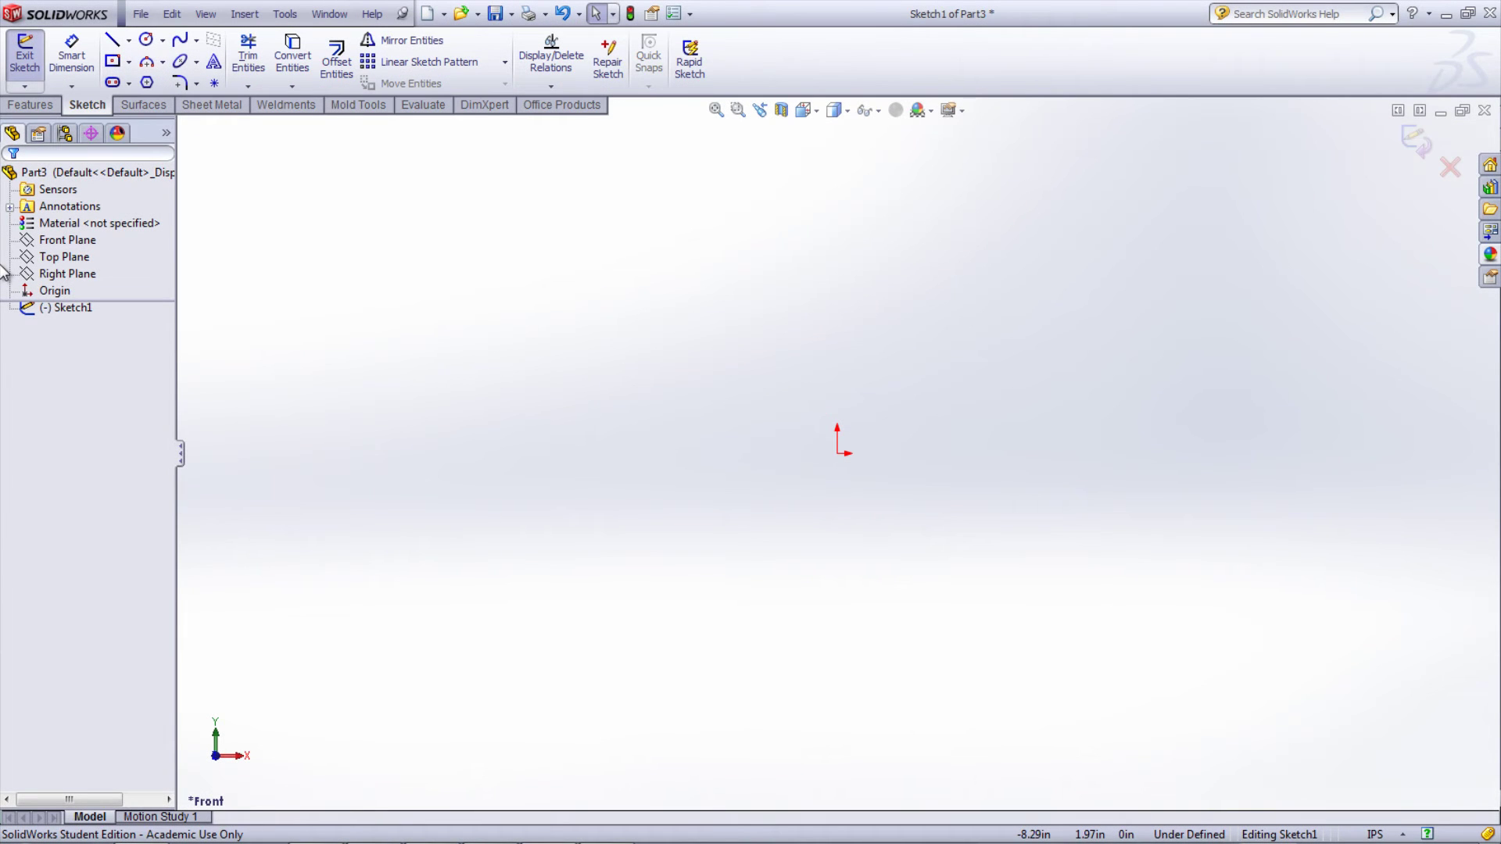
# - Turn on numeric sketch input and draw a line 3 long up from the origin
pyautogui.click(67, 240)
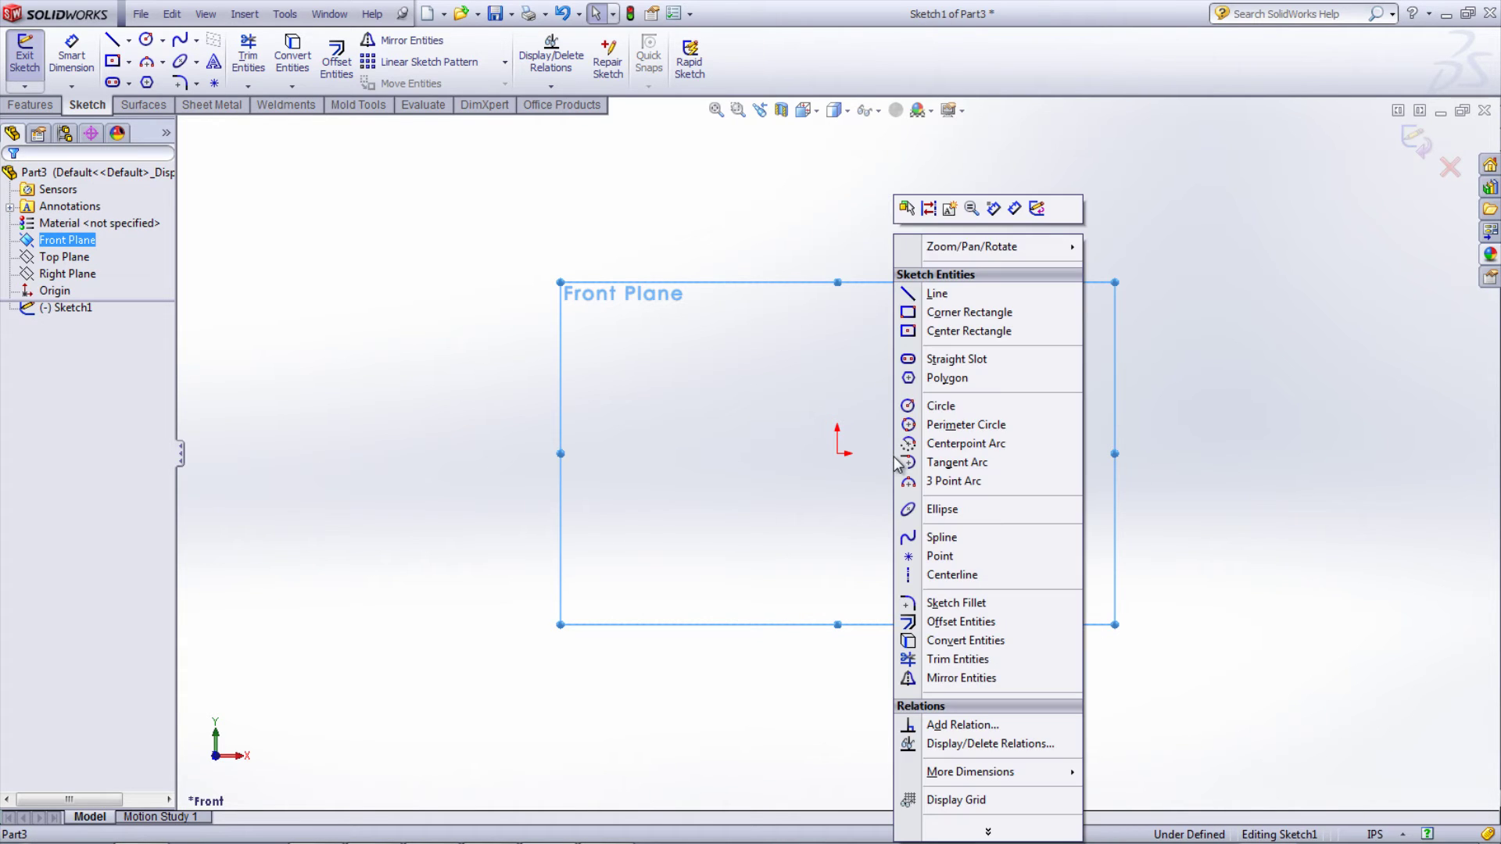
pyautogui.rightClick(894, 457)
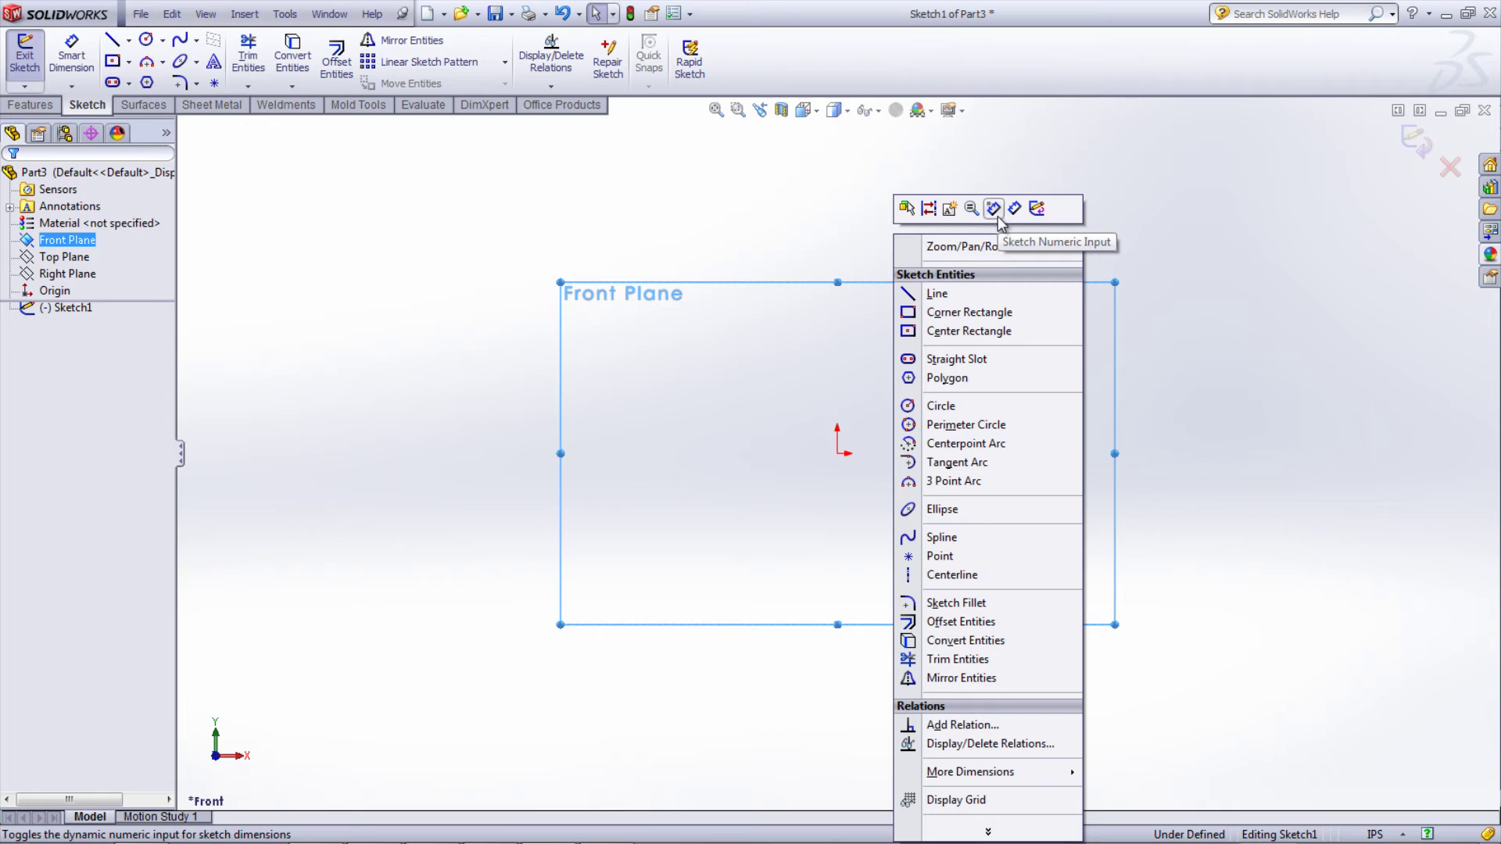
pyautogui.click(995, 209)
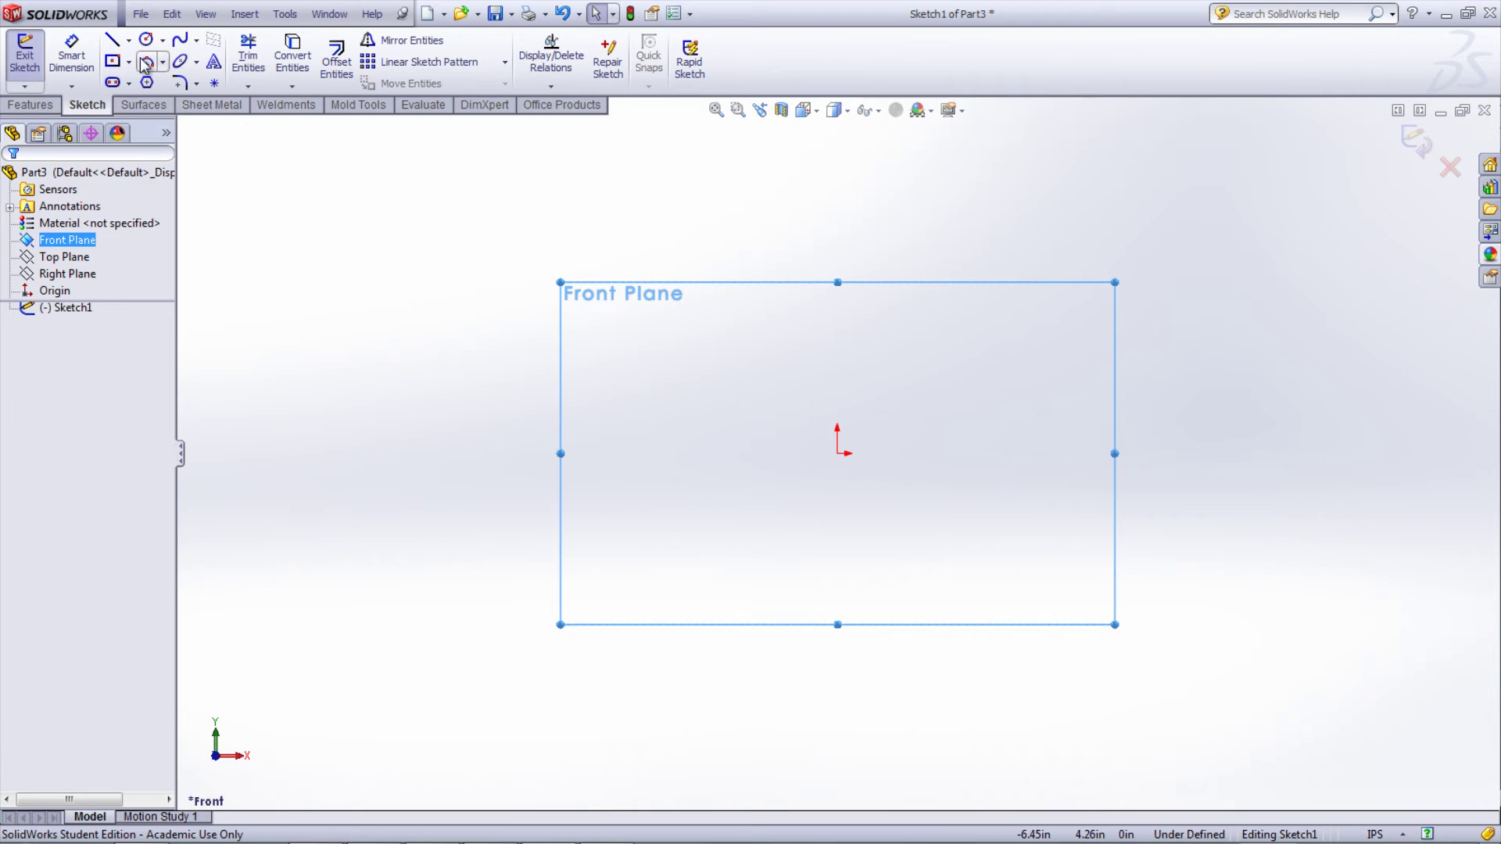
pyautogui.click(112, 41)
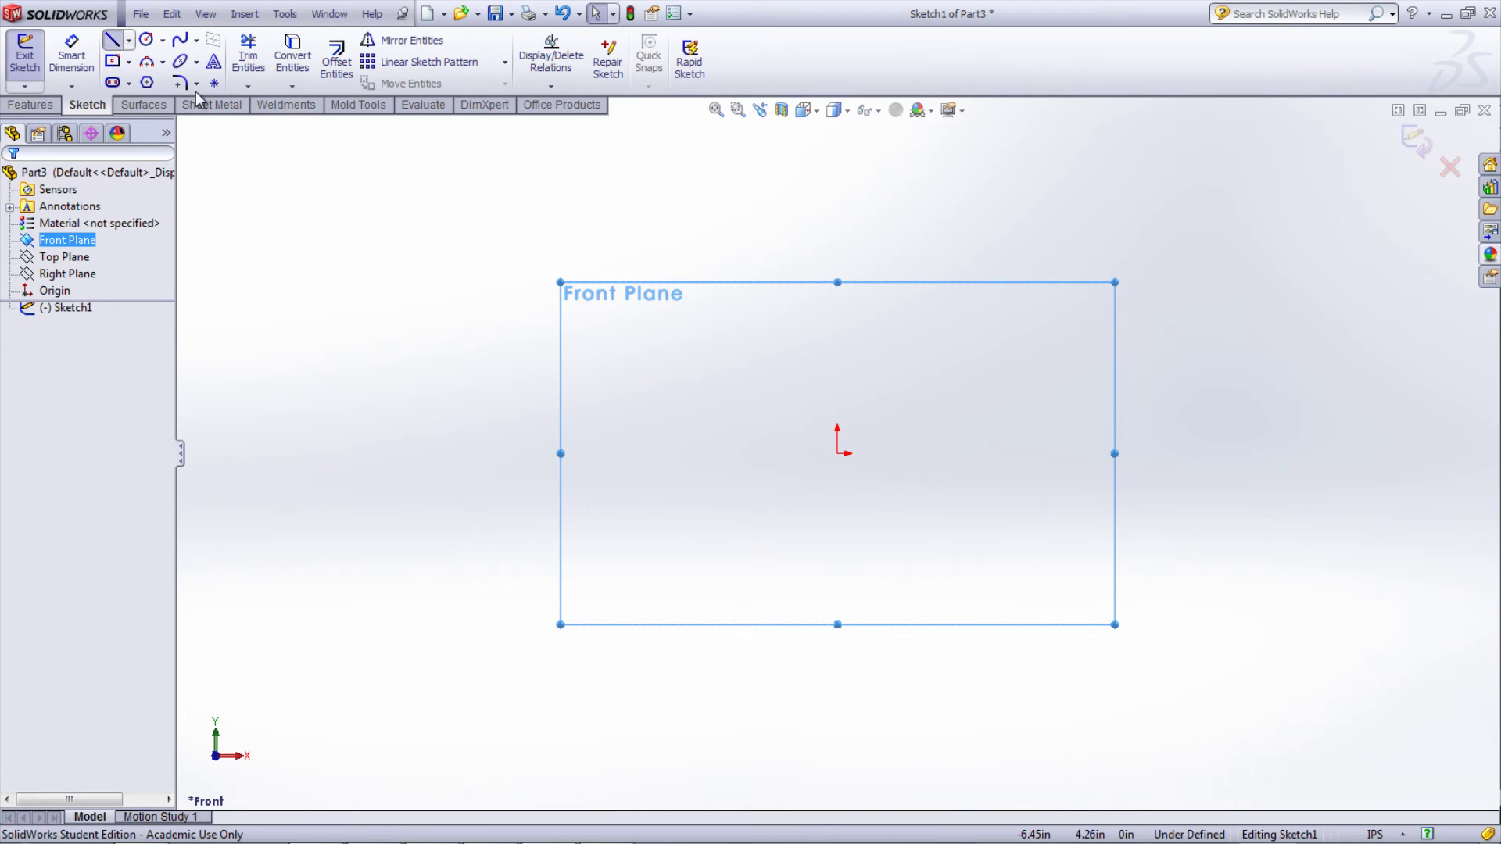
pyautogui.click(839, 453)
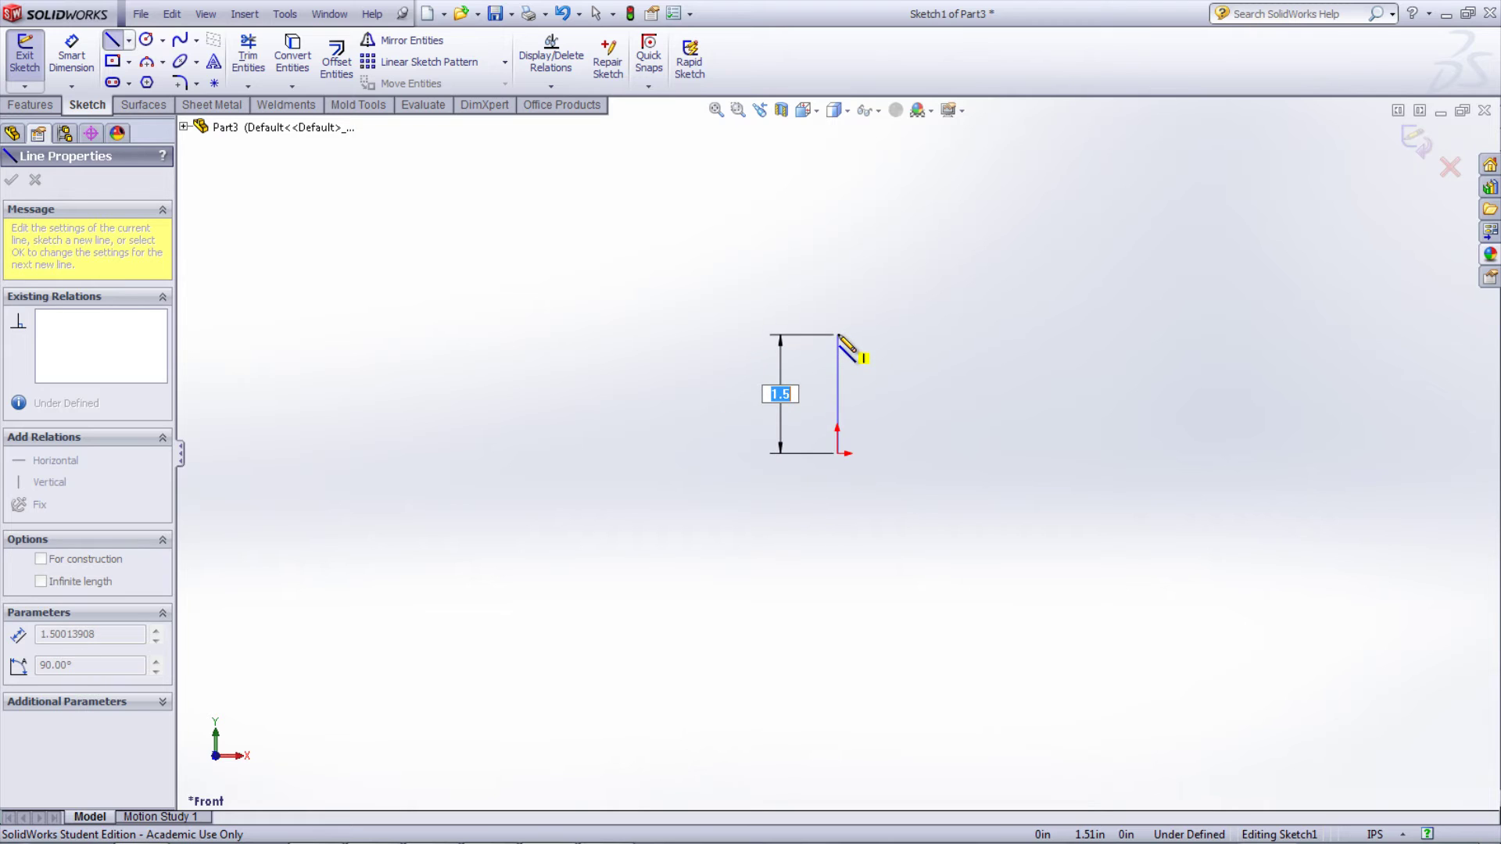
pyautogui.write('3')
pyautogui.press('Return')
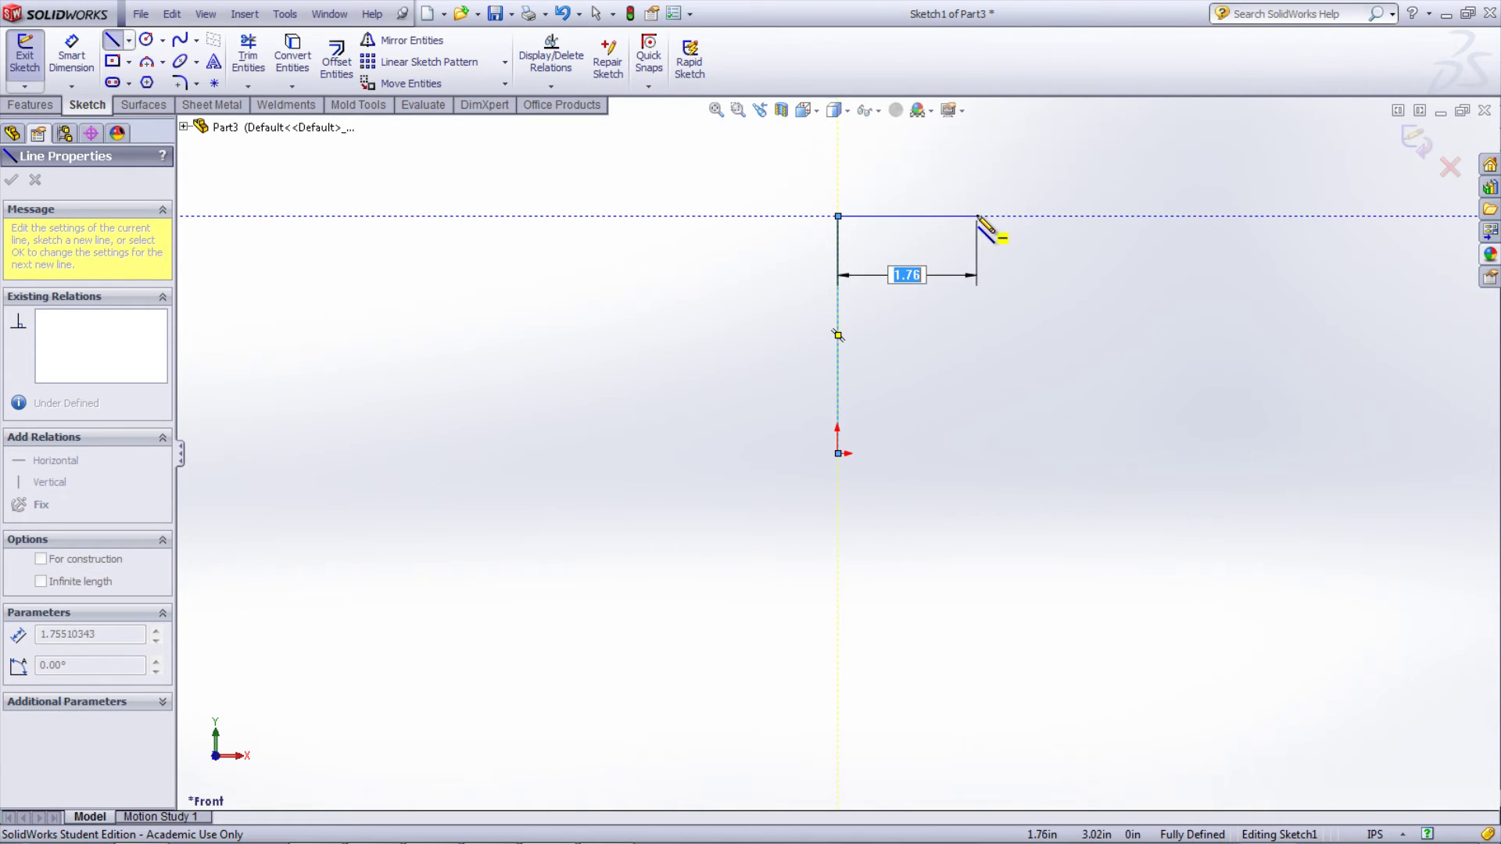
pyautogui.write('4')
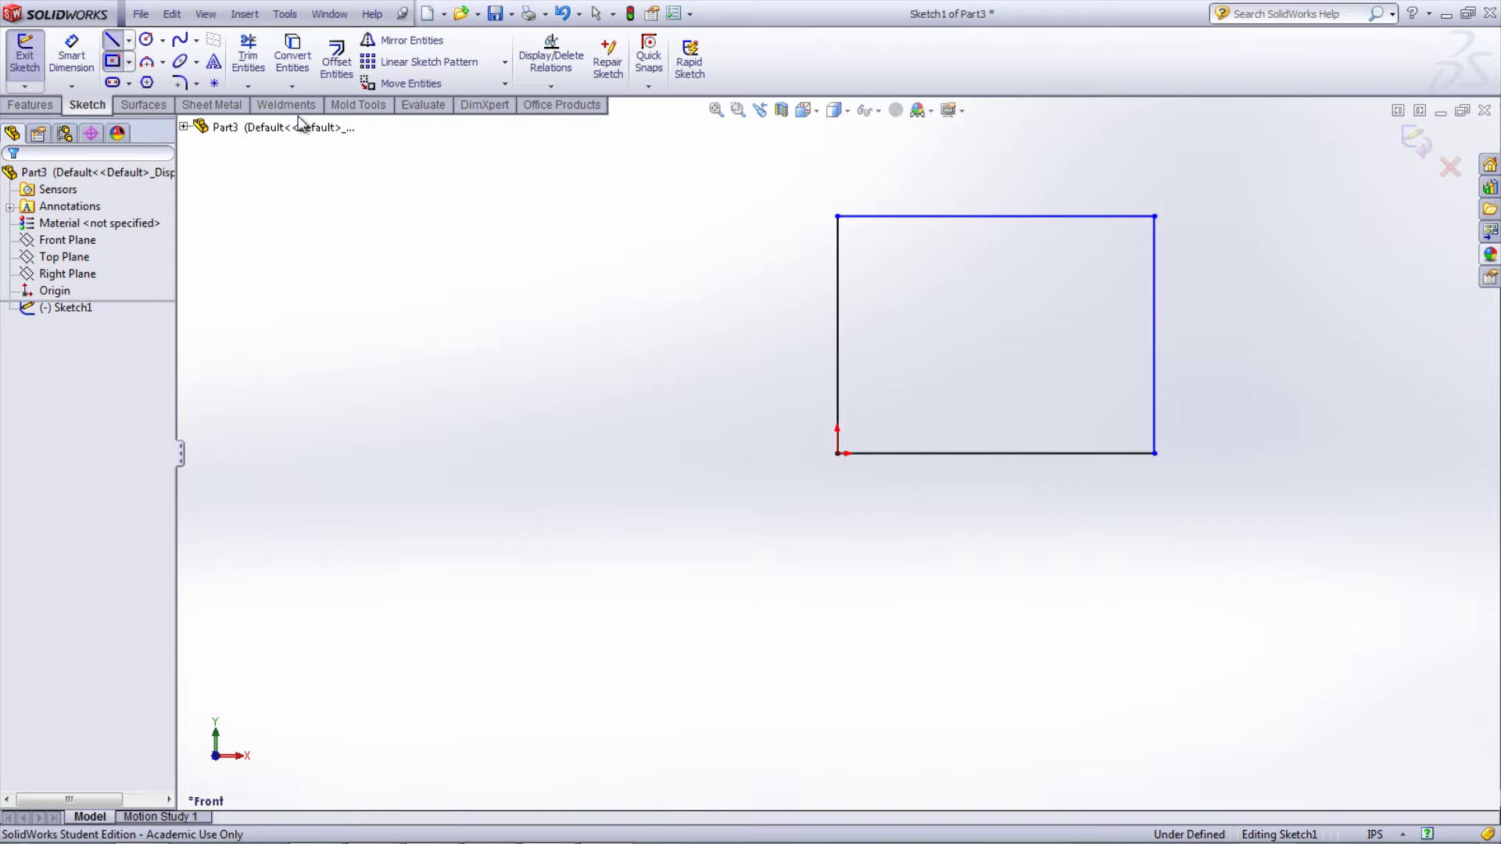
# - Draw a center rectangle 0.75 wide by 0.5 tall inside the outline
pyautogui.press('r')
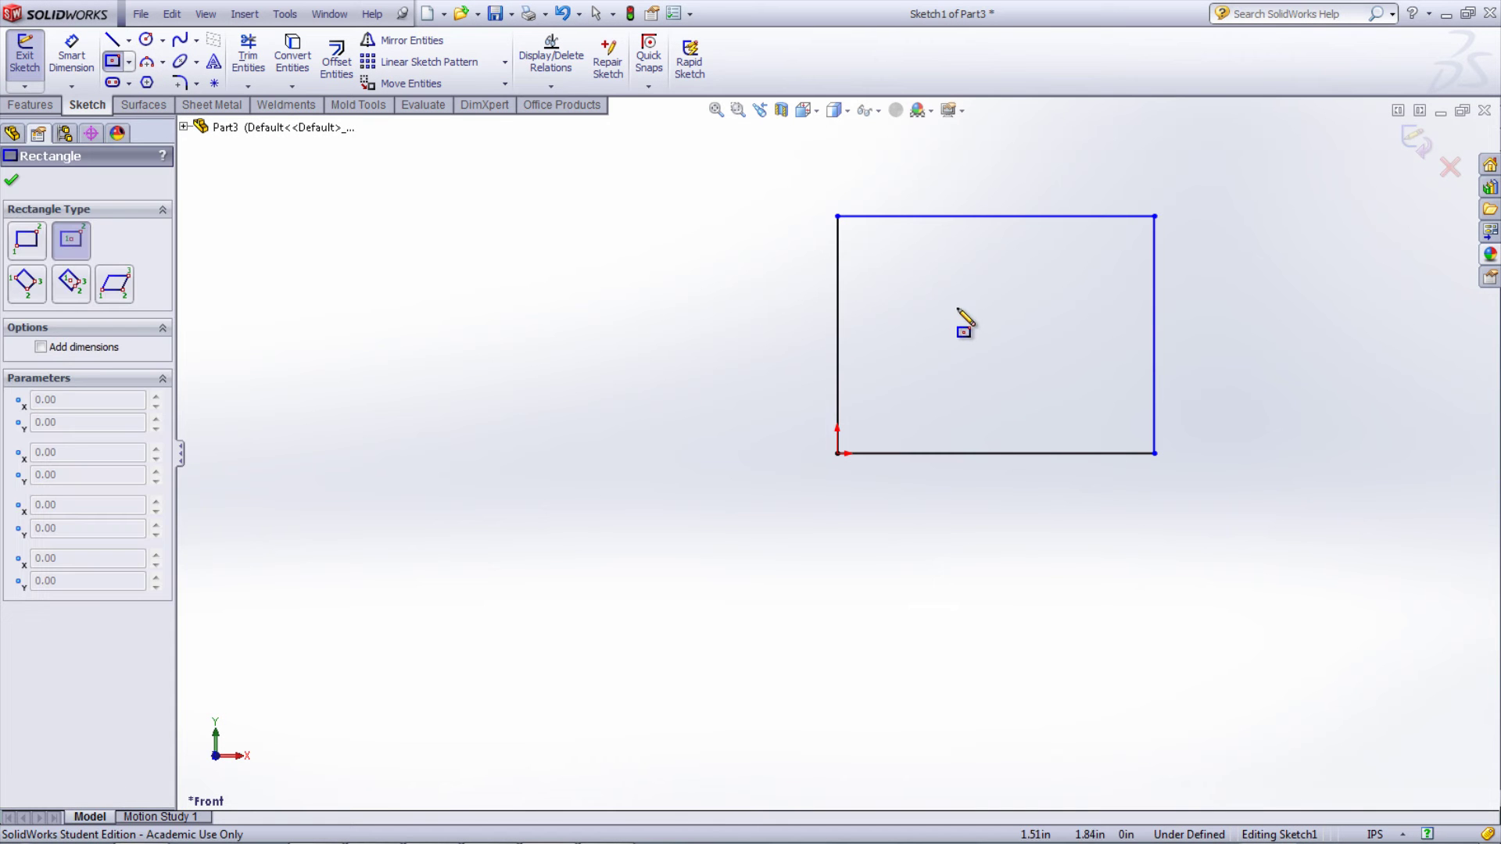
pyautogui.click(995, 336)
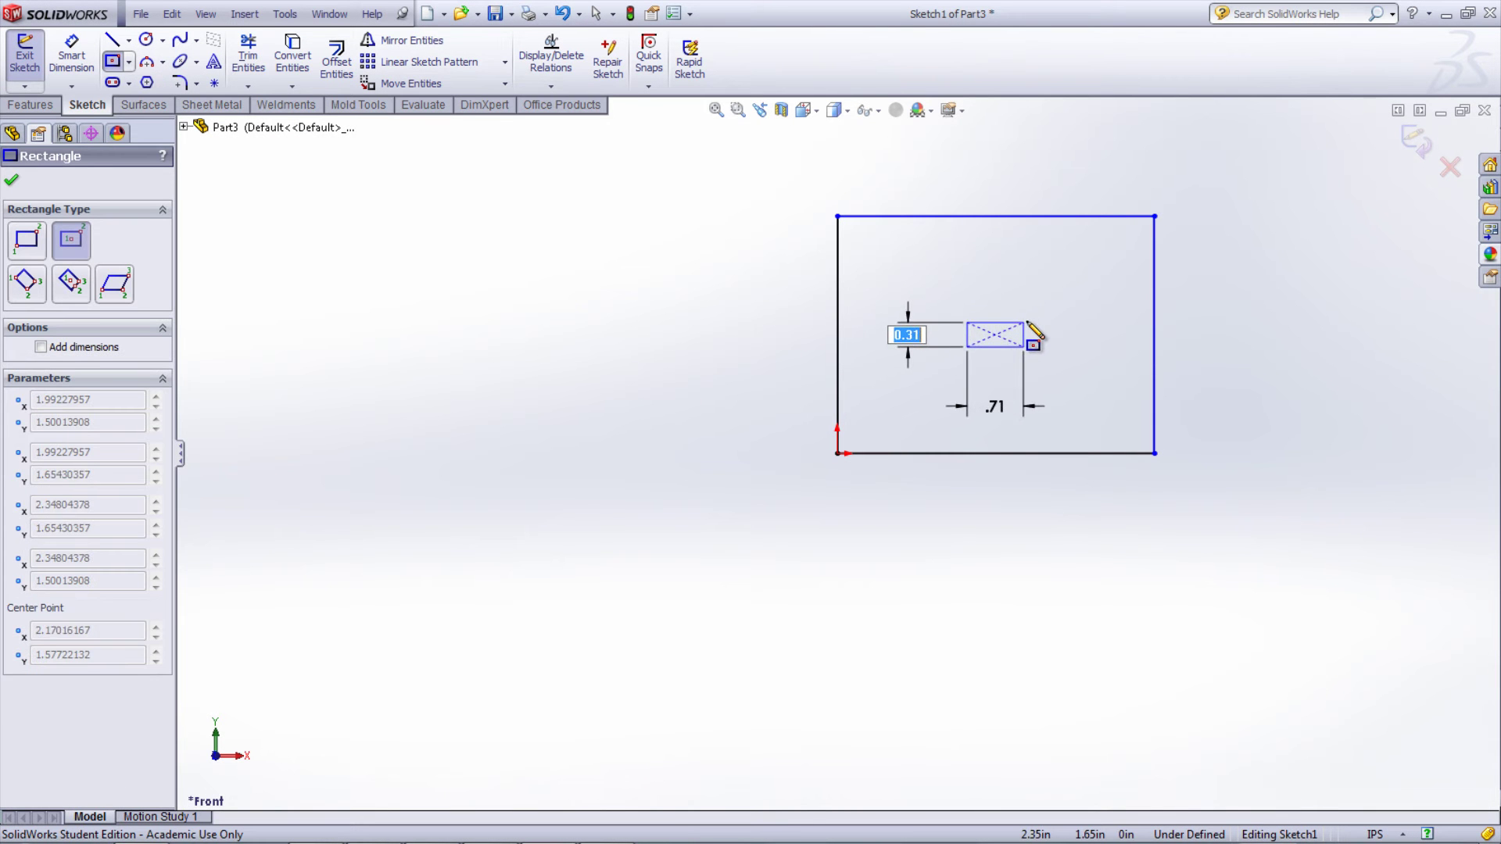
pyautogui.click(1043, 357)
pyautogui.write('.5')
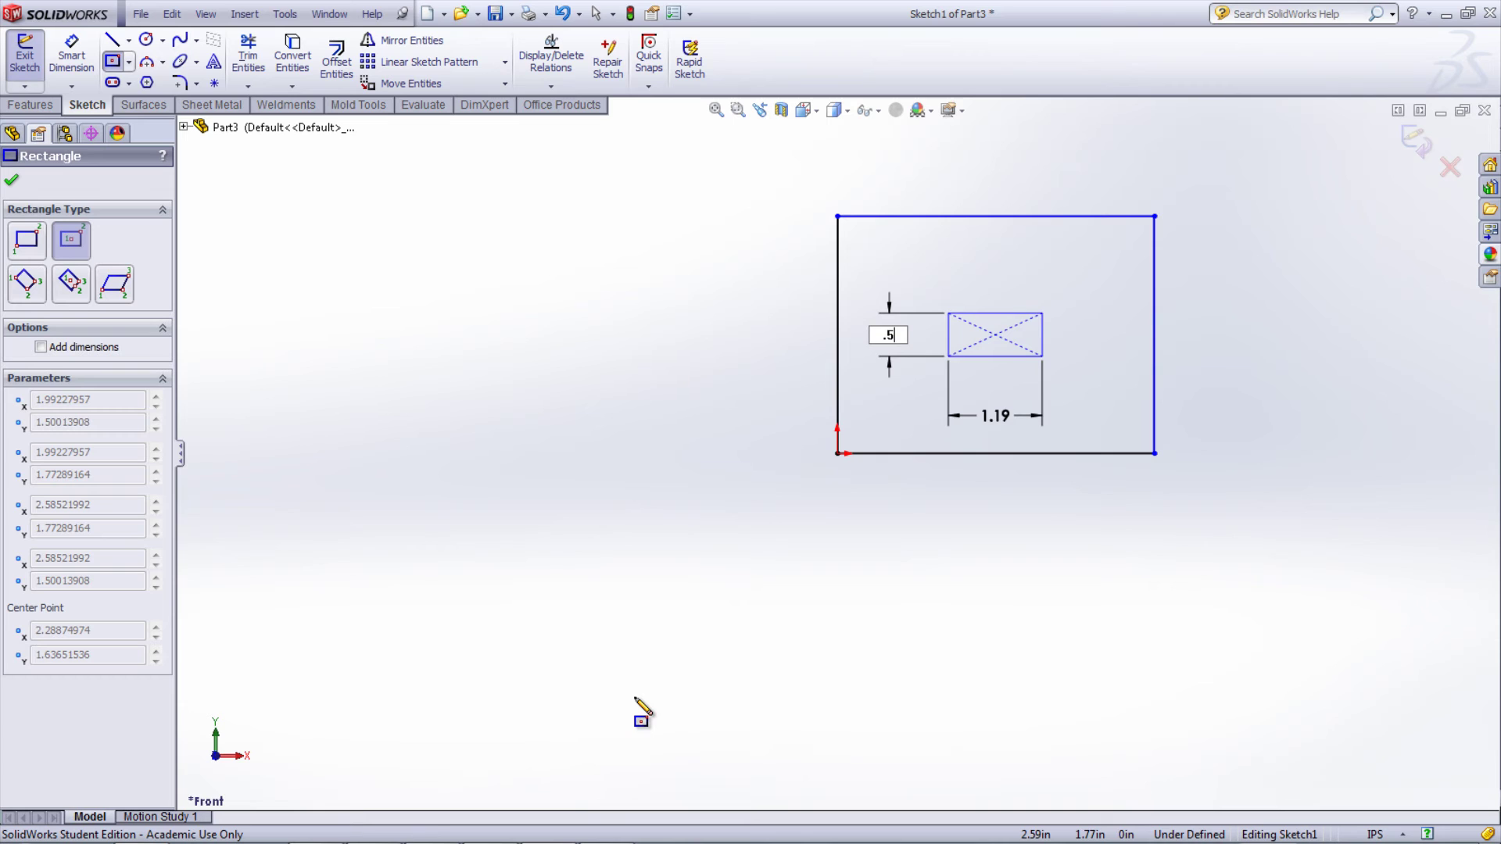
pyautogui.press('Tab')
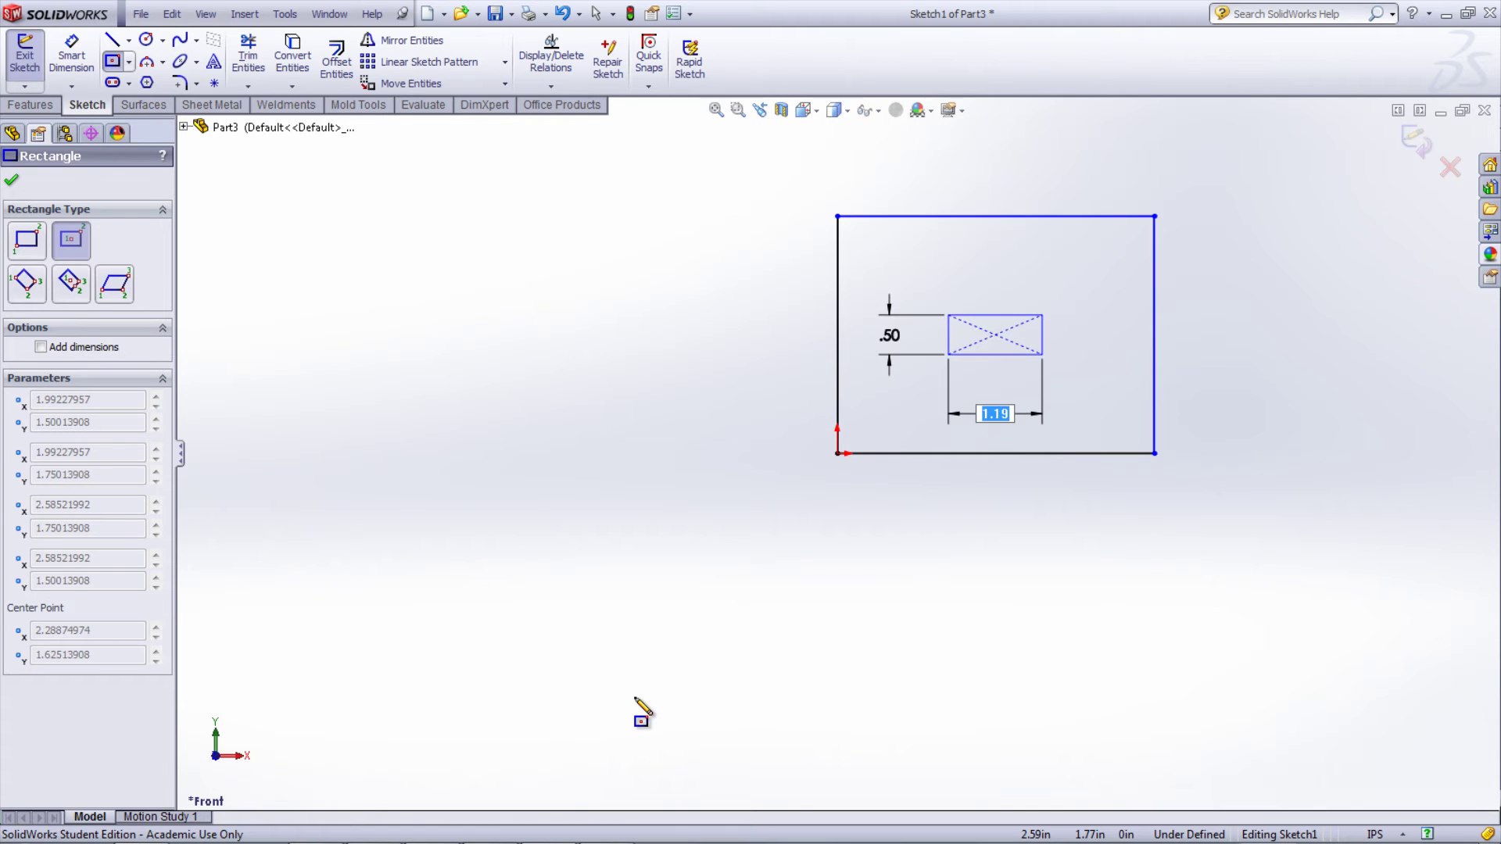
pyautogui.write('.75')
pyautogui.press('Return')
pyautogui.press('Escape')
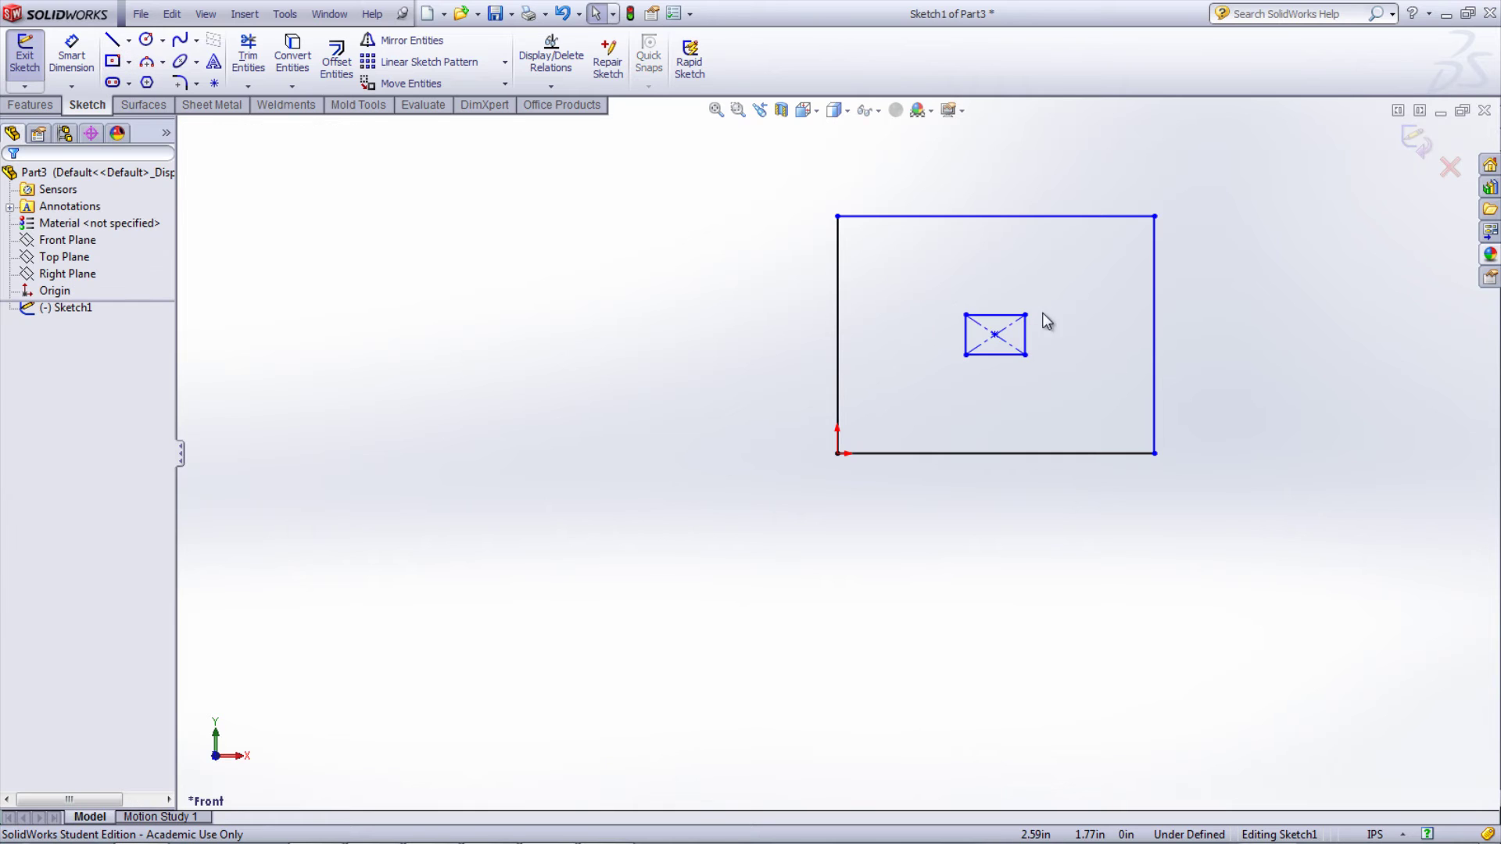
pyautogui.click(285, 13)
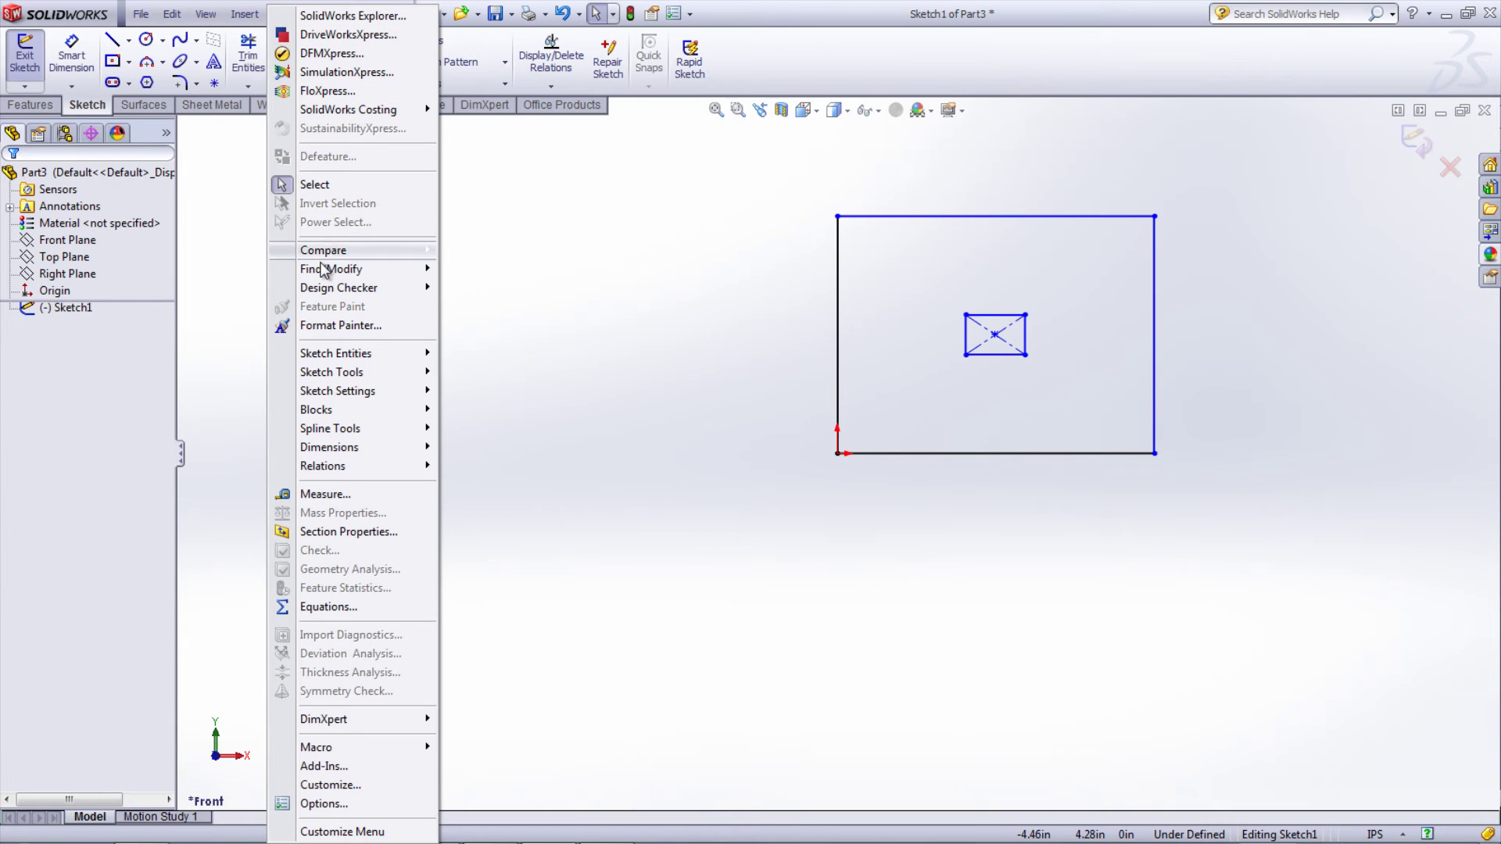
# - Fully define the sketch with the right edge and bottom edge as dimension baselines
pyautogui.moveTo(328, 447)
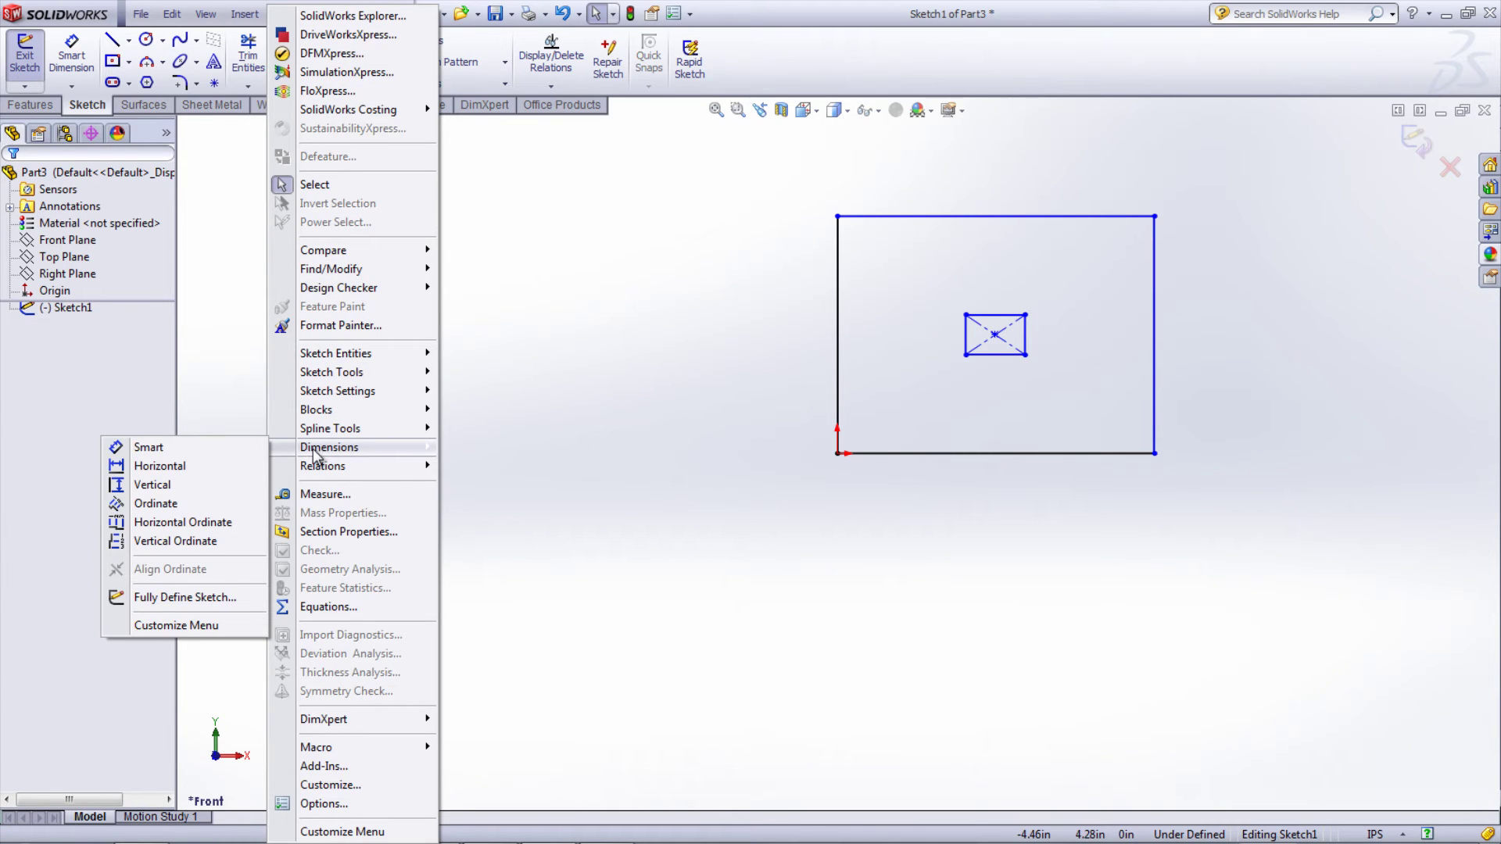
pyautogui.click(219, 597)
pyautogui.click(109, 536)
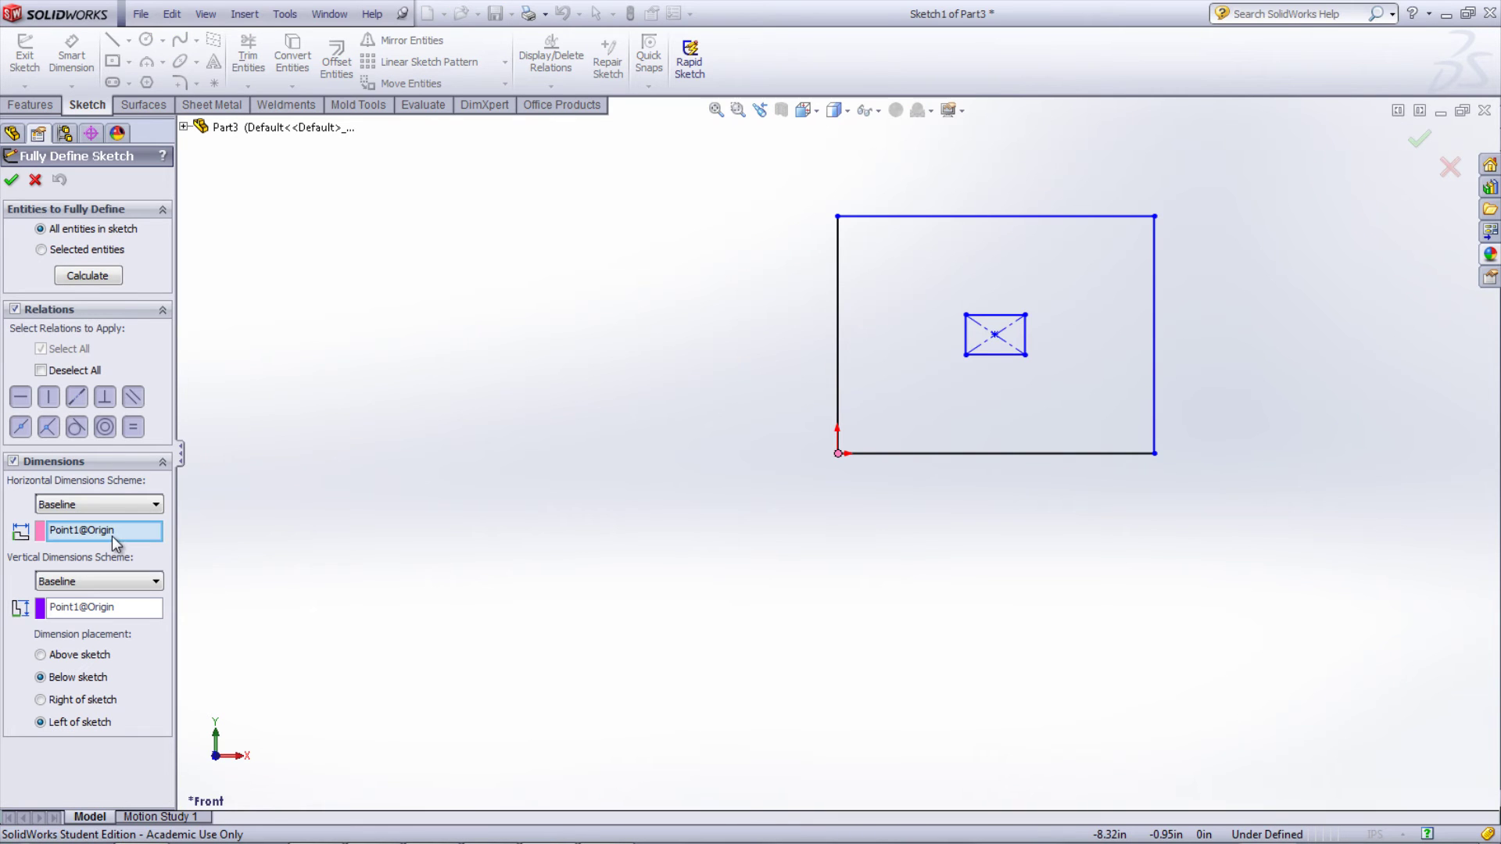
pyautogui.click(1155, 447)
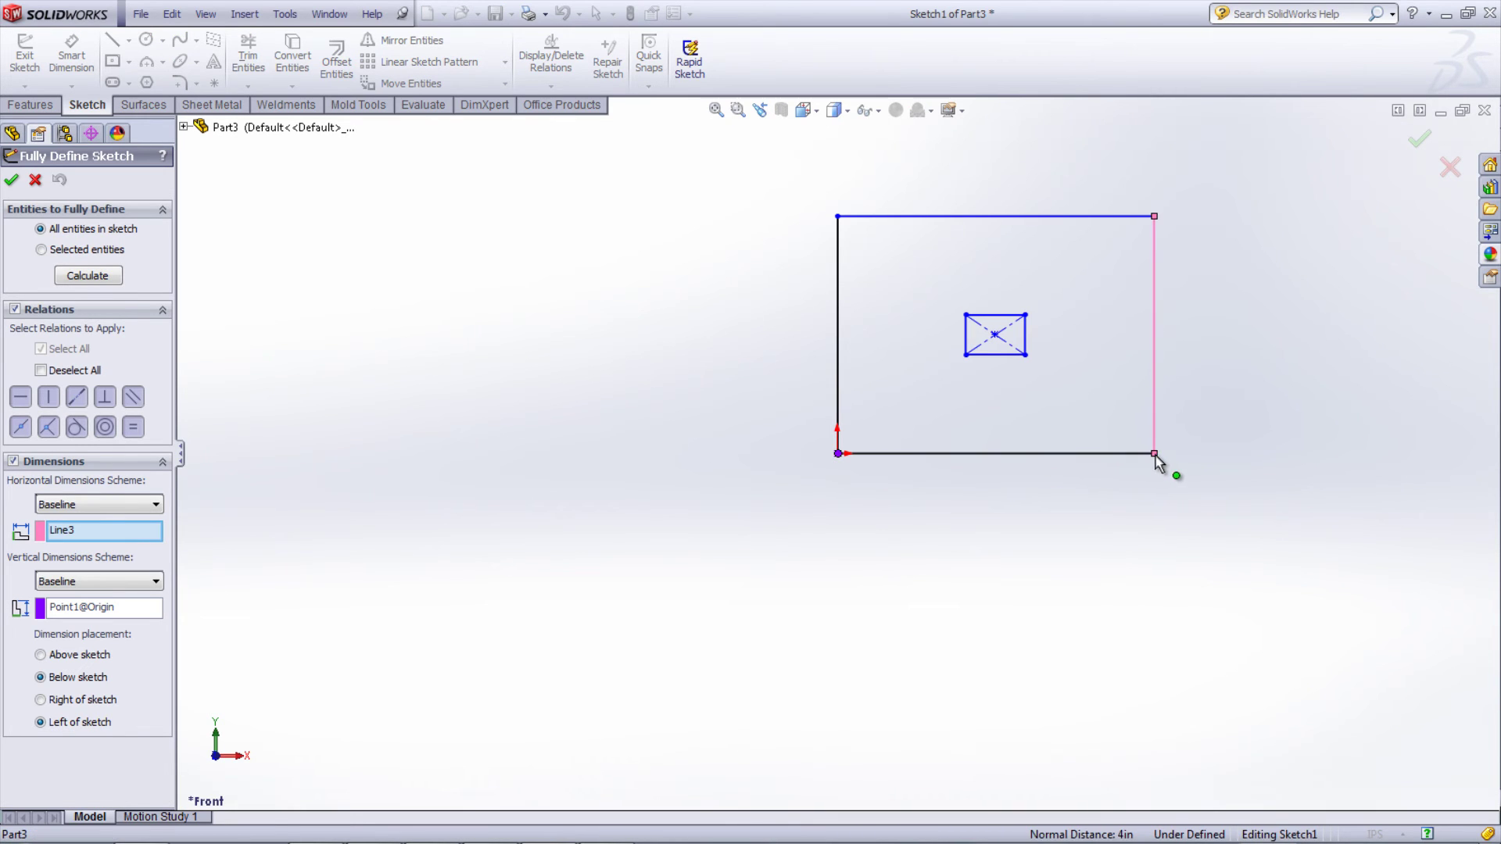
pyautogui.click(143, 608)
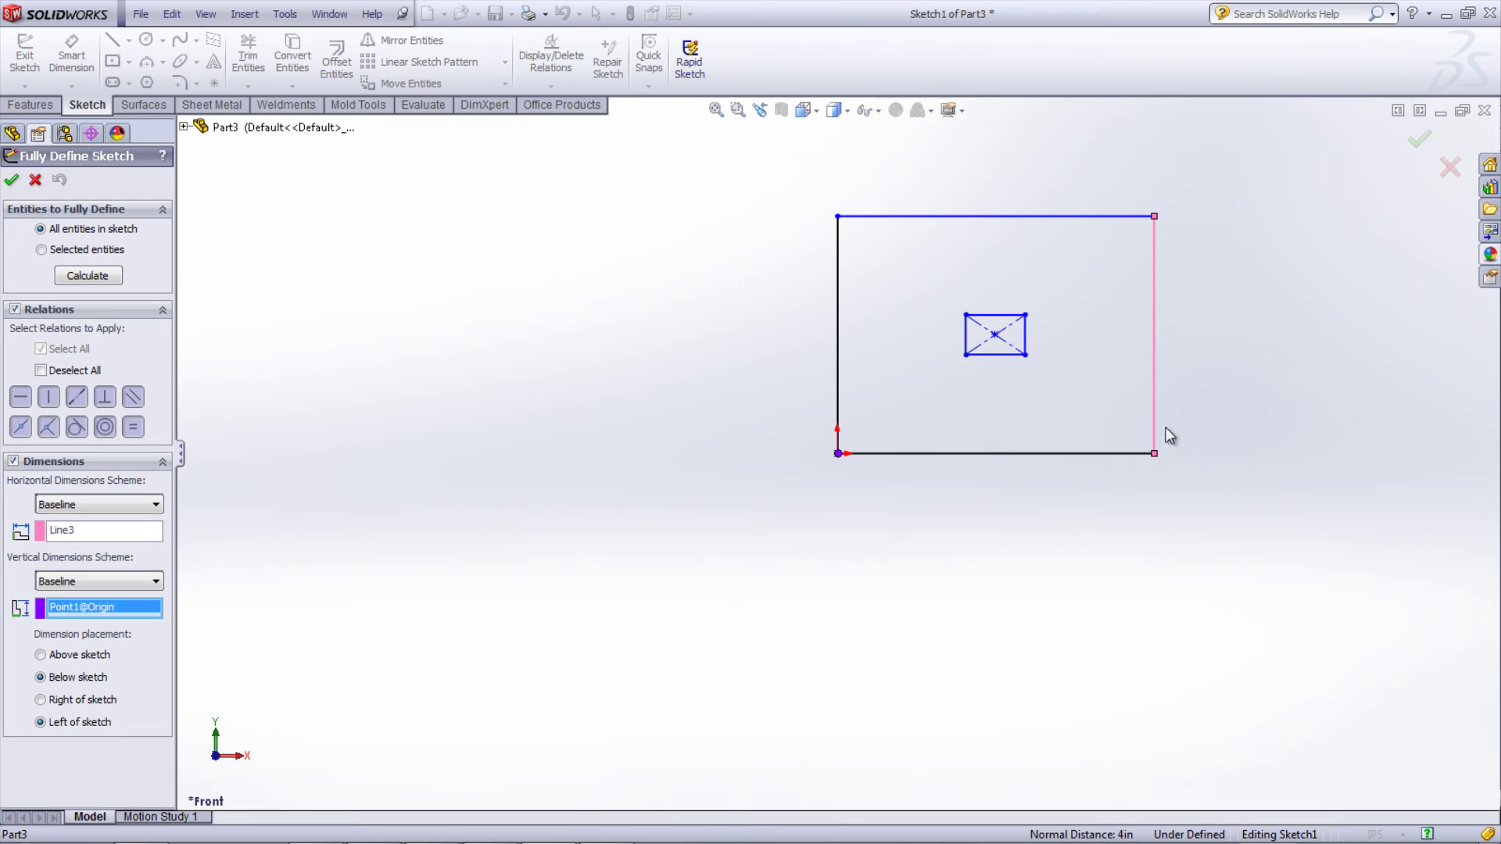
pyautogui.click(1150, 454)
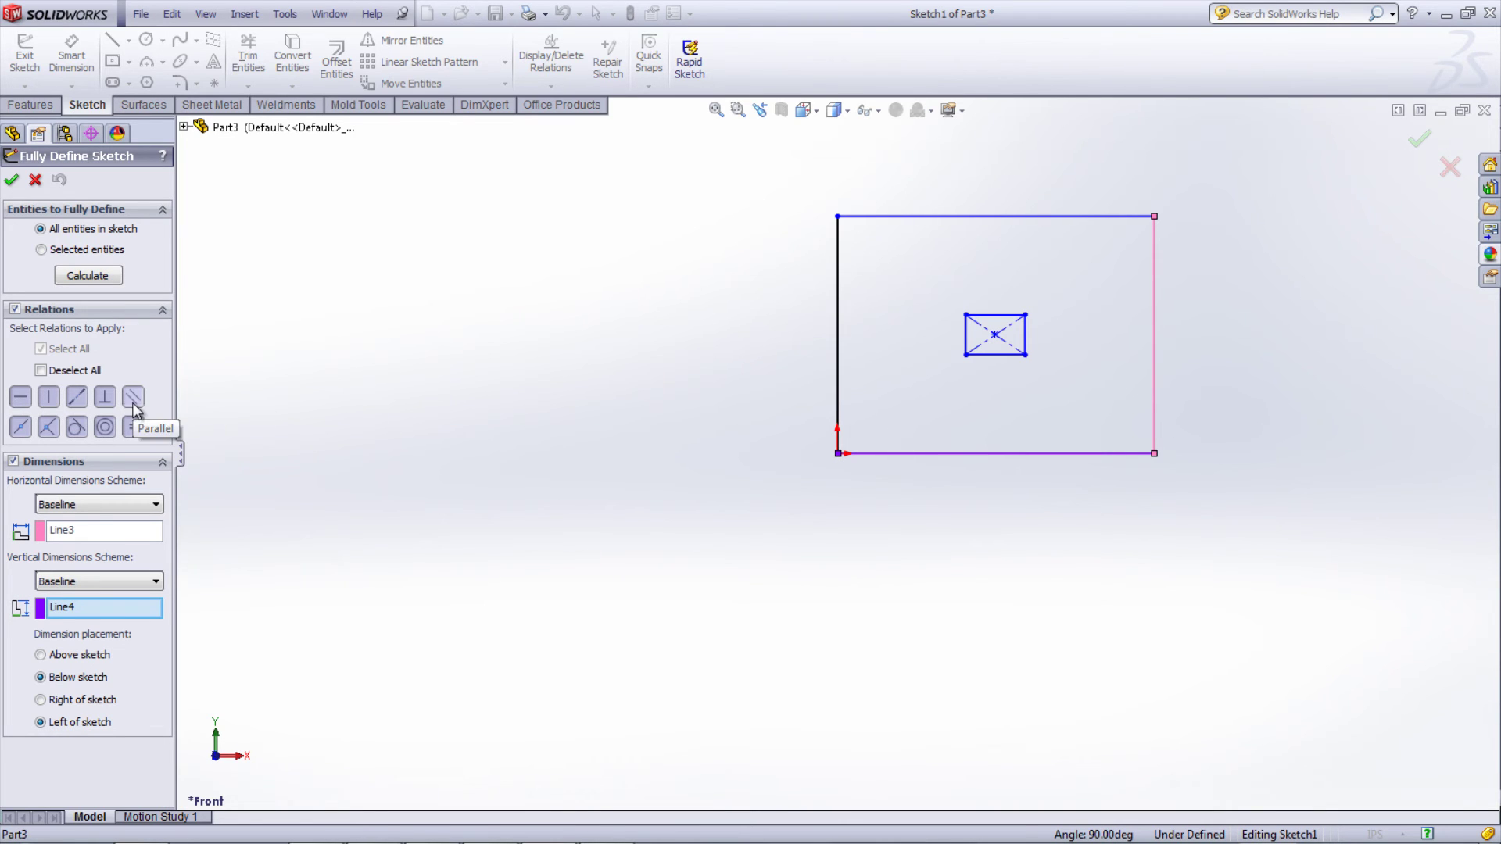
pyautogui.click(97, 278)
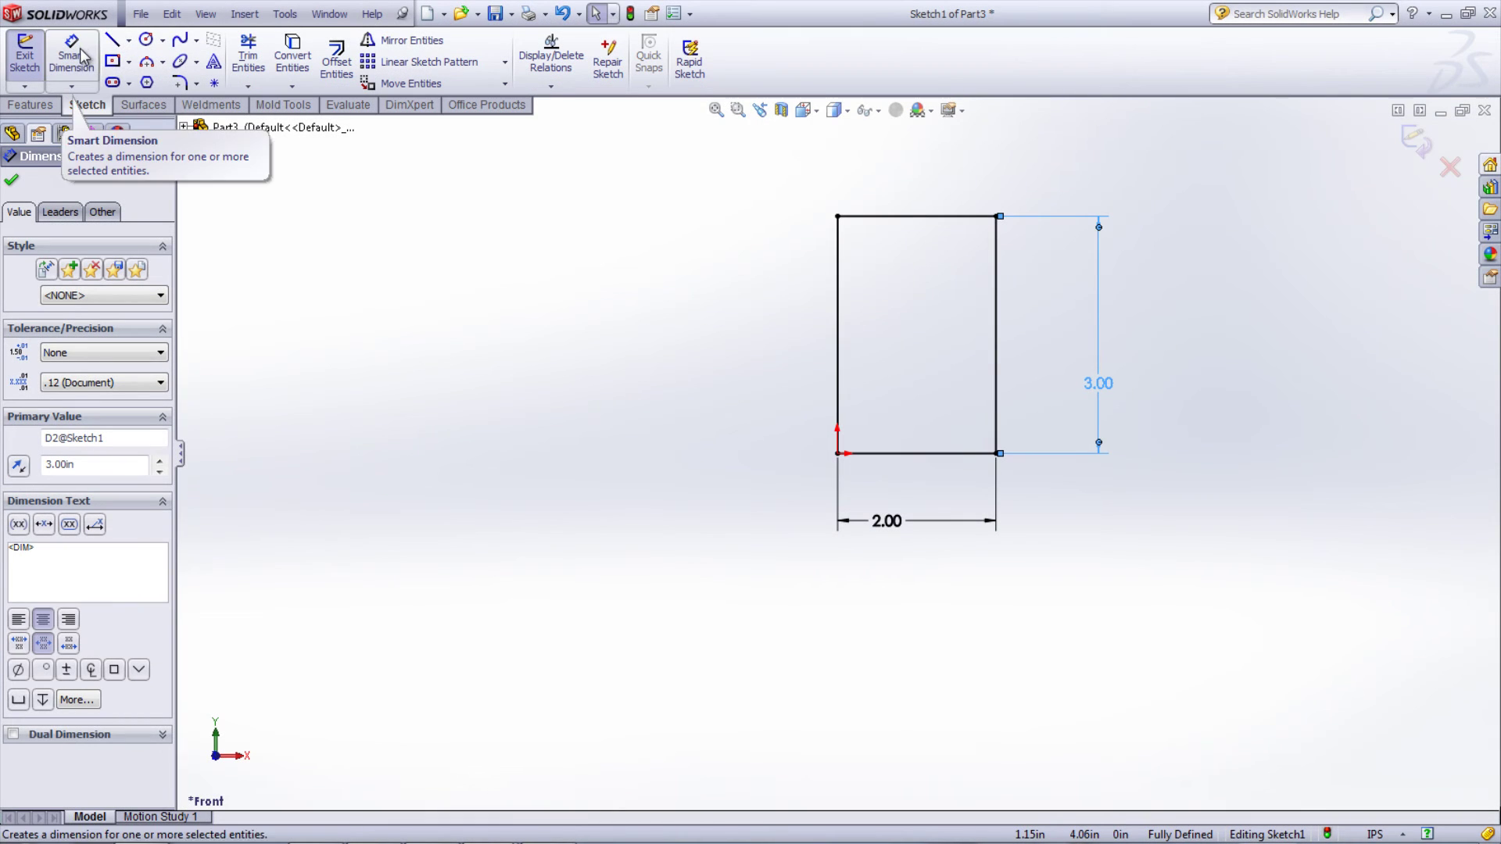
# - Close Smart Dimension, exit Sketch1, and start the Extruded Boss/Base command
pyautogui.click(71, 53)
pyautogui.click(11, 179)
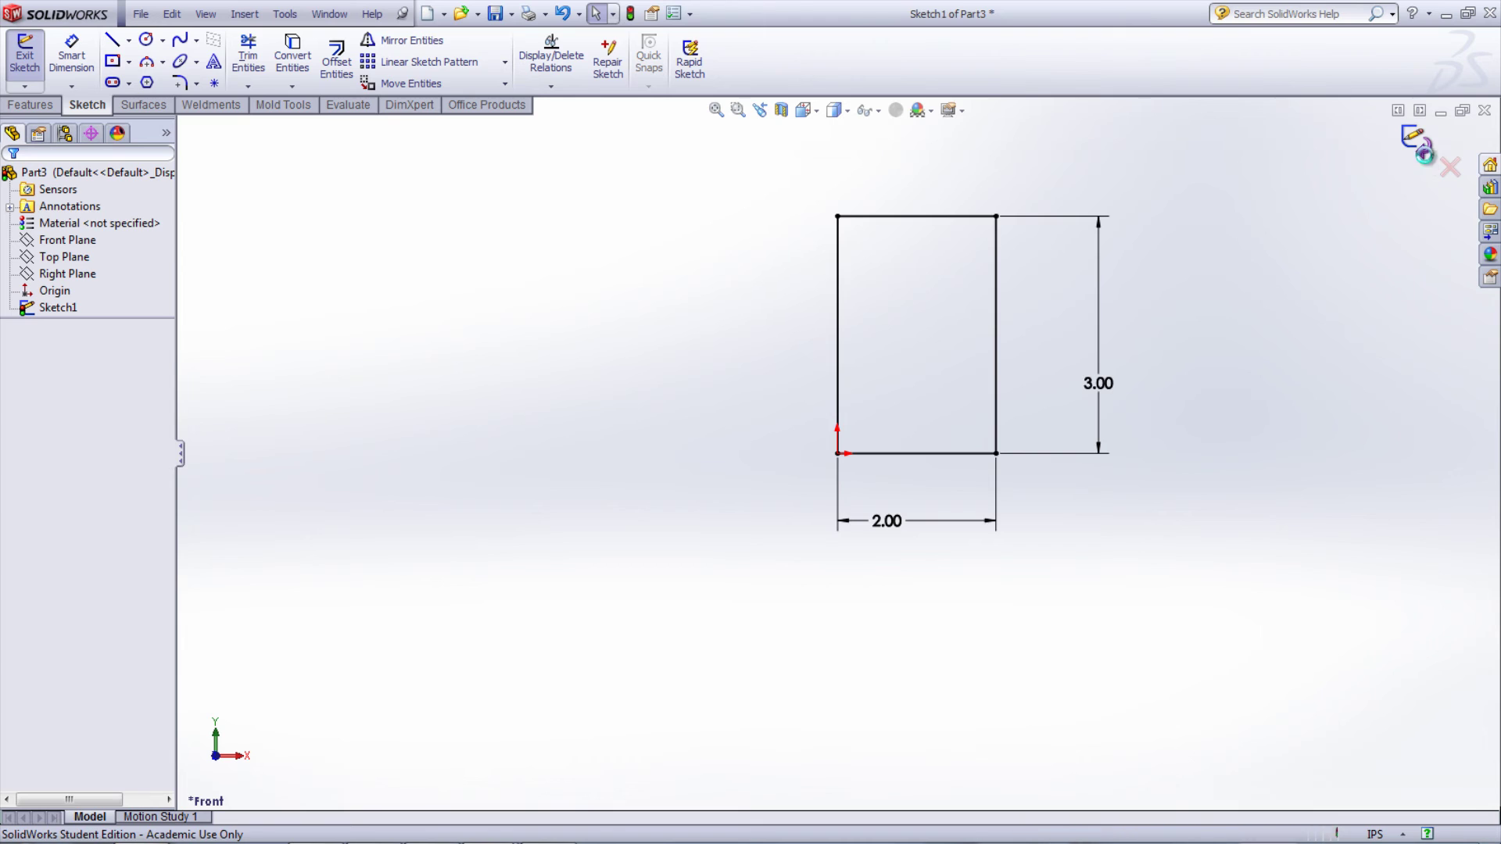
pyautogui.click(1425, 157)
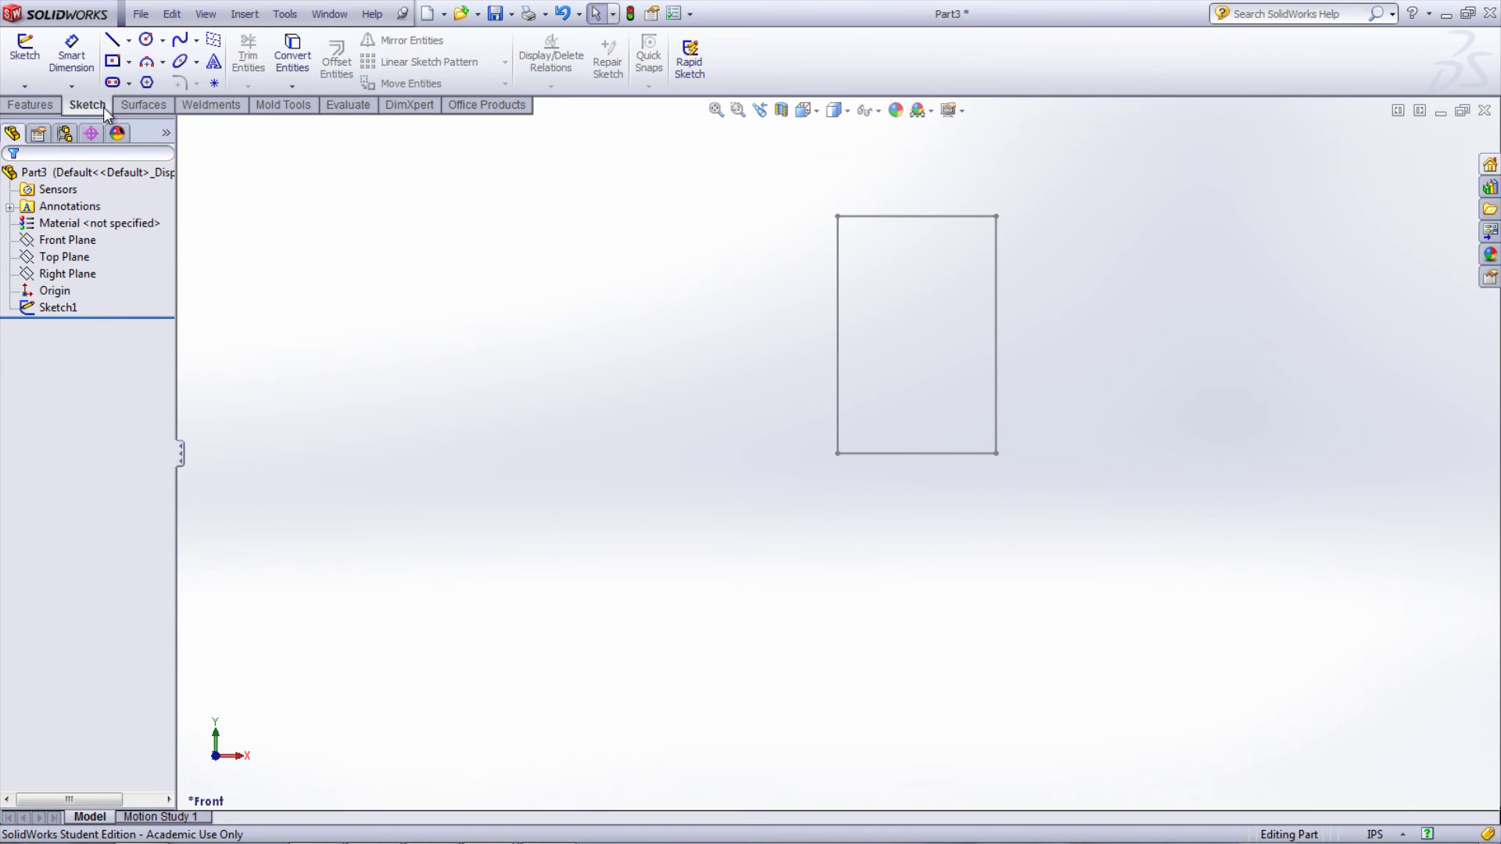
pyautogui.click(31, 105)
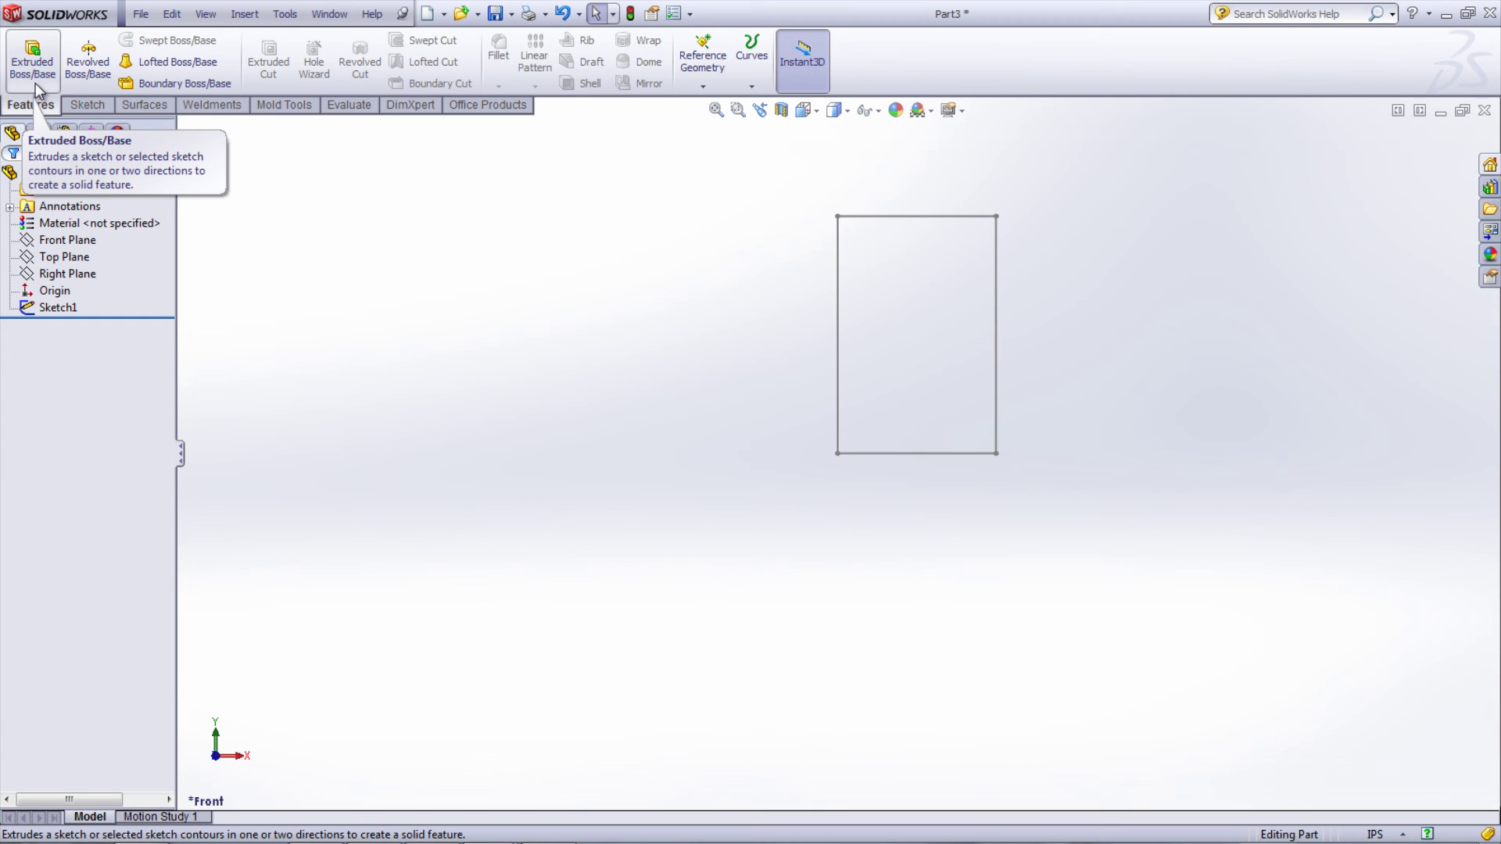
pyautogui.click(35, 82)
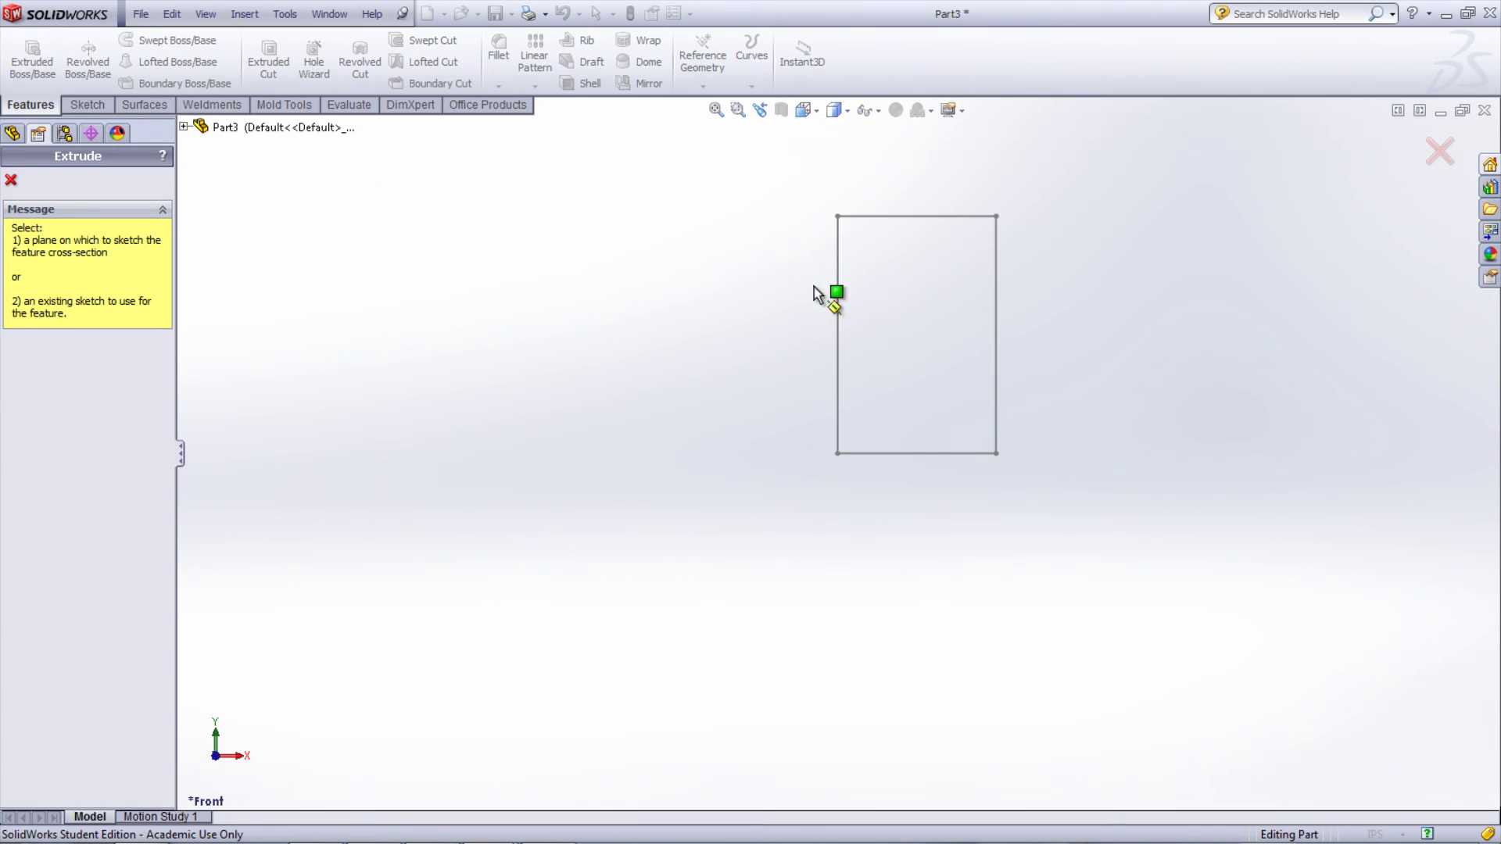
# - Extrude Sketch1 with a Blind end condition to a depth of 1.20 in
pyautogui.click(839, 297)
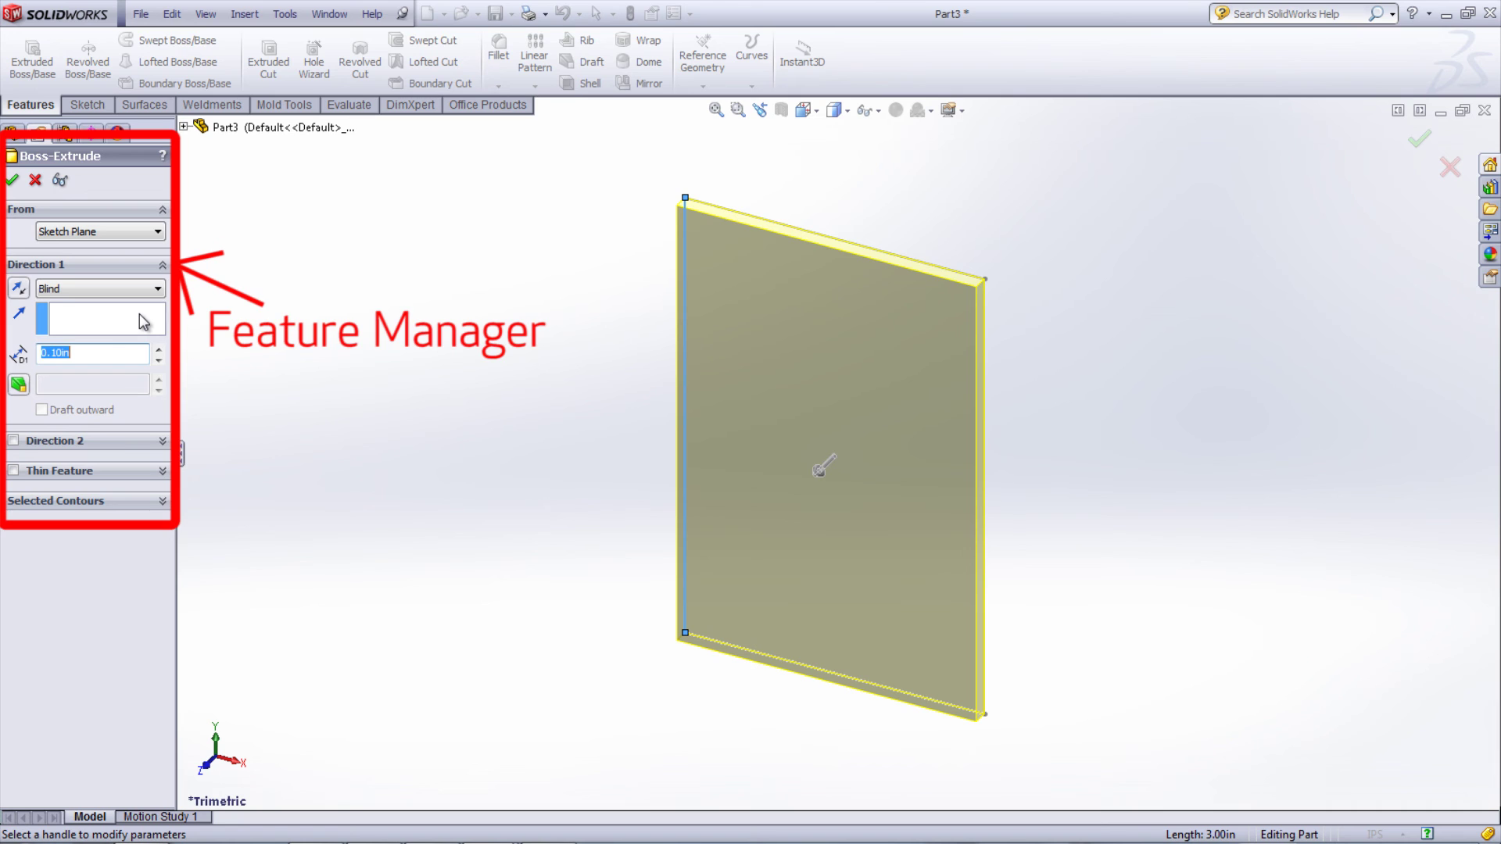
pyautogui.click(21, 290)
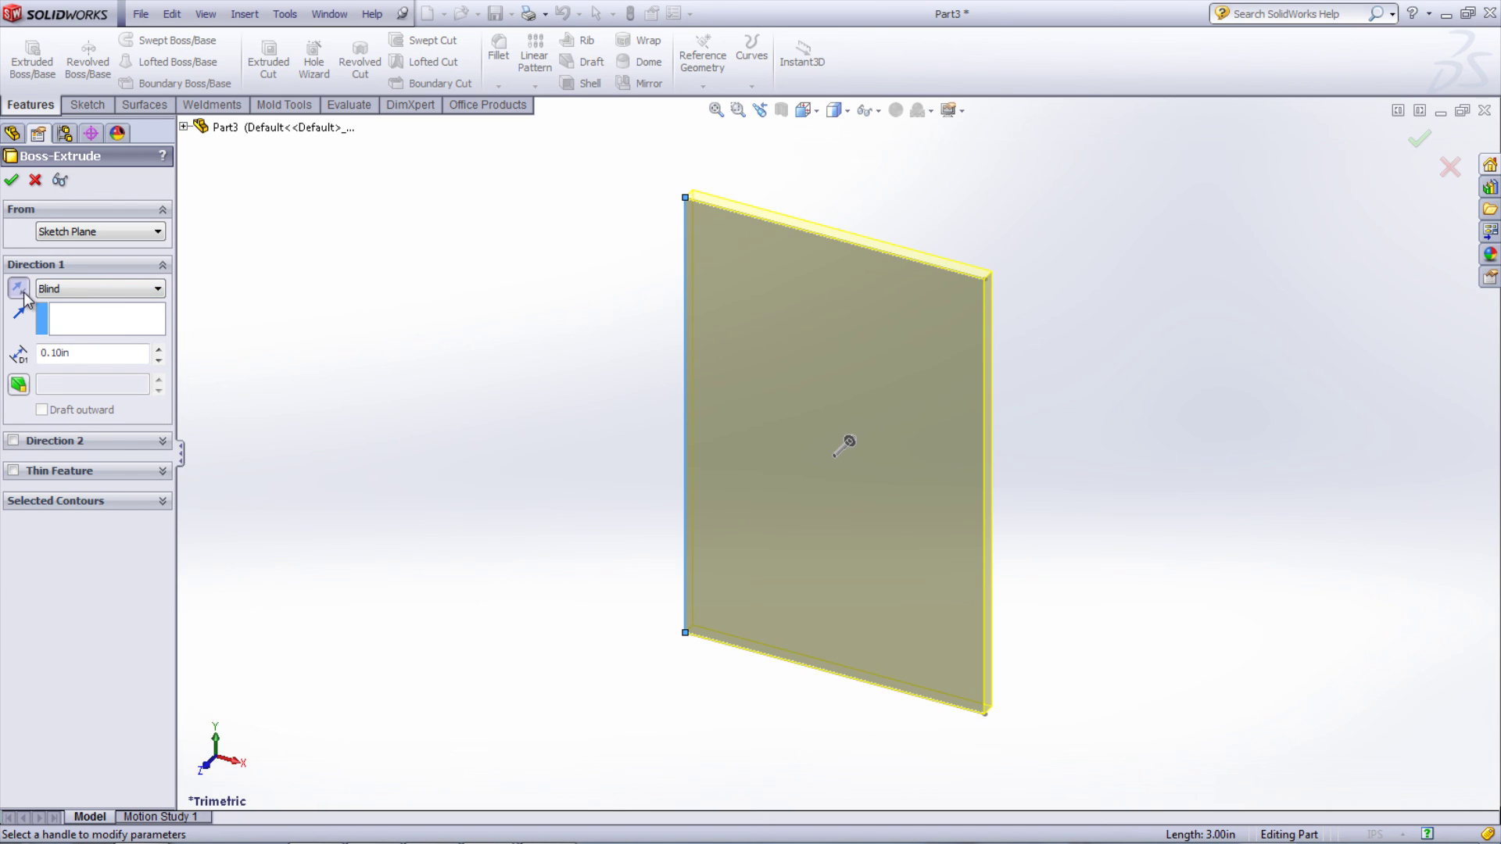
pyautogui.click(153, 289)
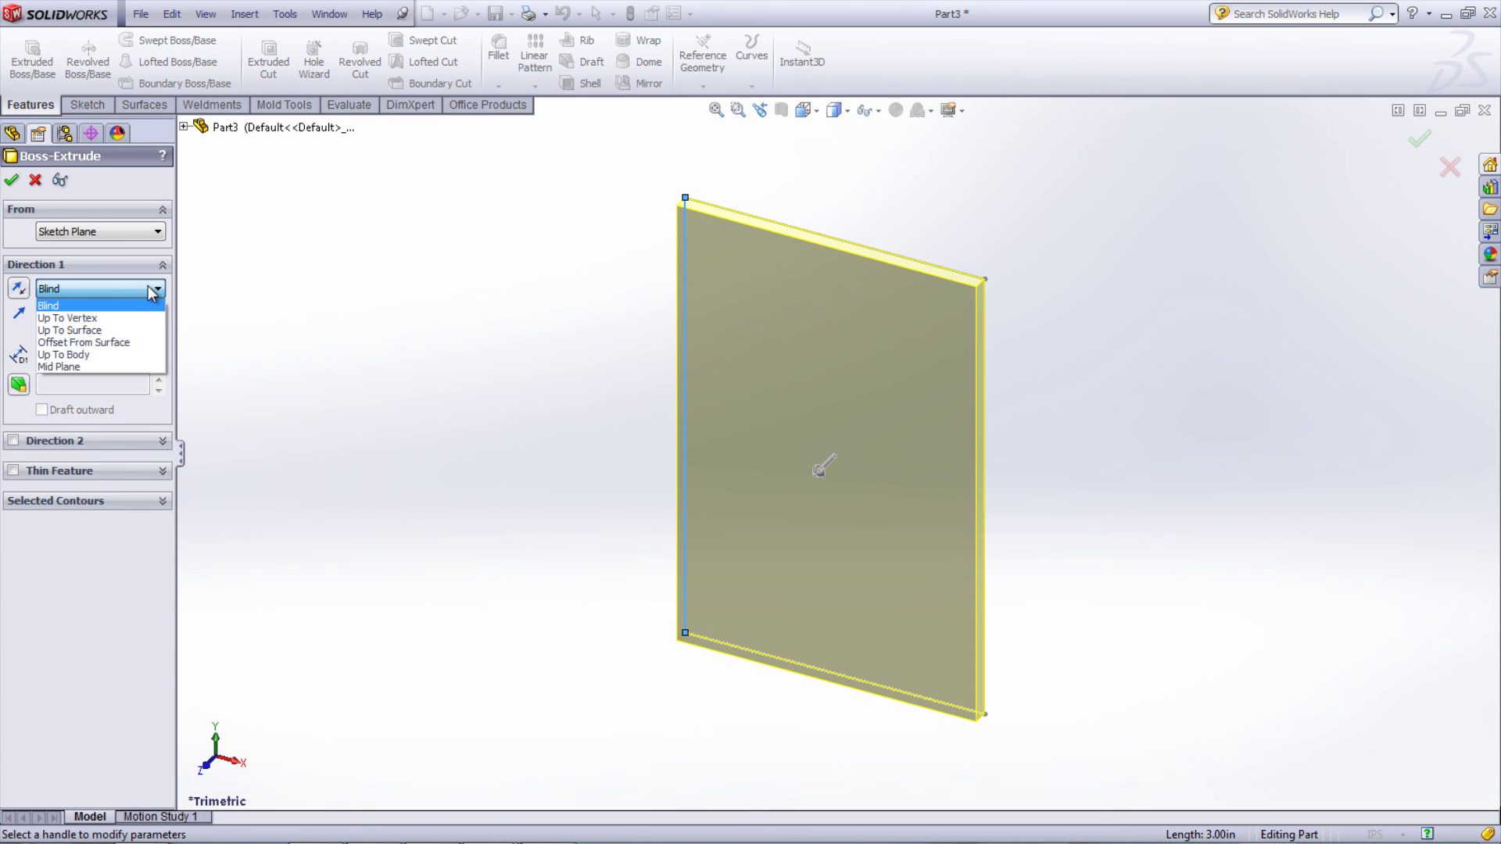
pyautogui.click(22, 291)
pyautogui.click(159, 350)
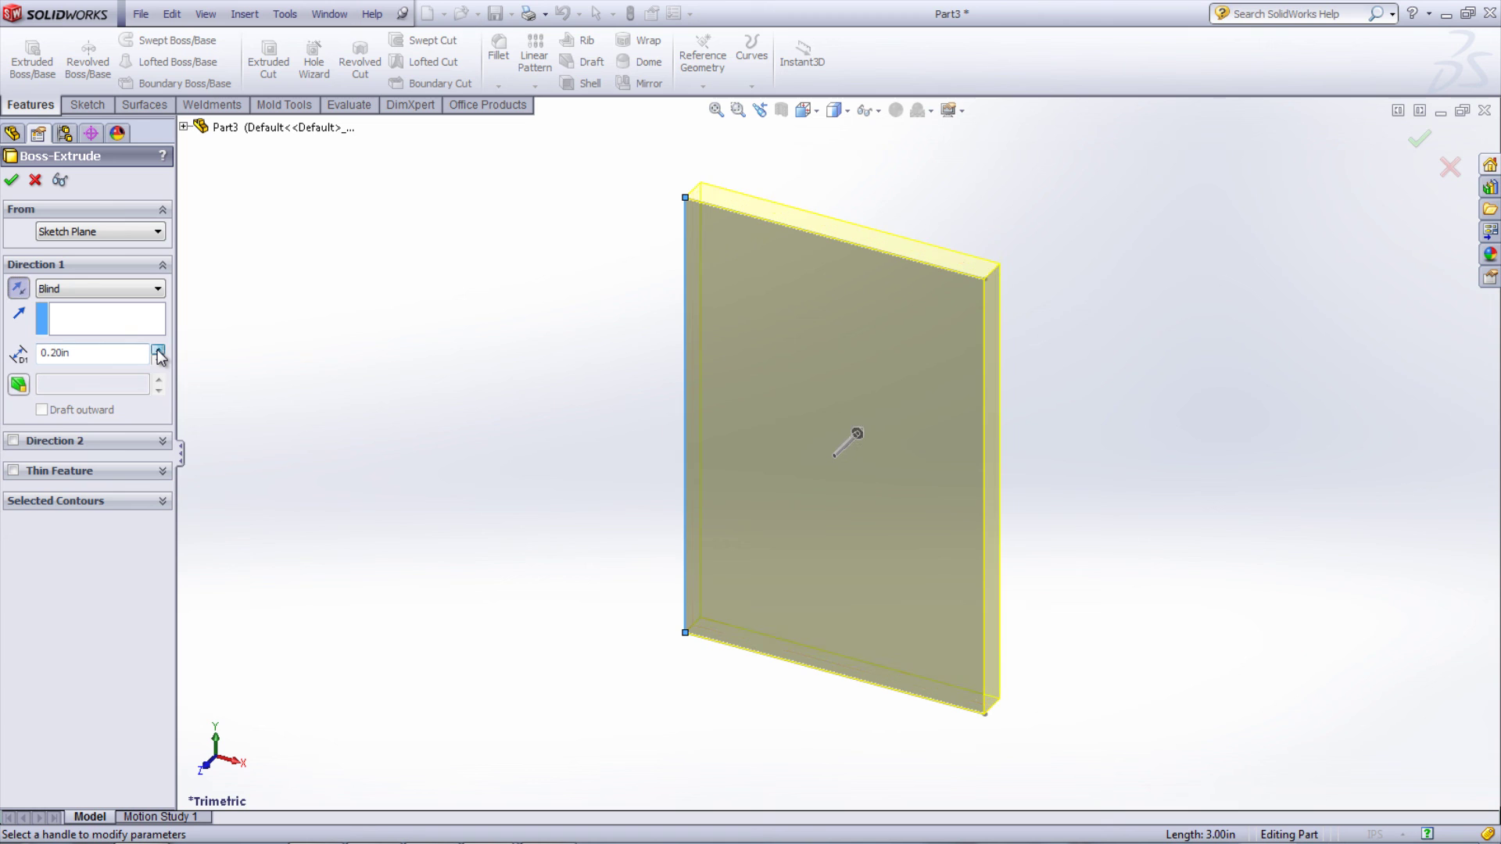
pyautogui.click(158, 349)
pyautogui.click(159, 350)
pyautogui.click(159, 349)
pyautogui.click(158, 349)
pyautogui.click(158, 349)
pyautogui.click(159, 350)
pyautogui.click(159, 350)
pyautogui.click(158, 349)
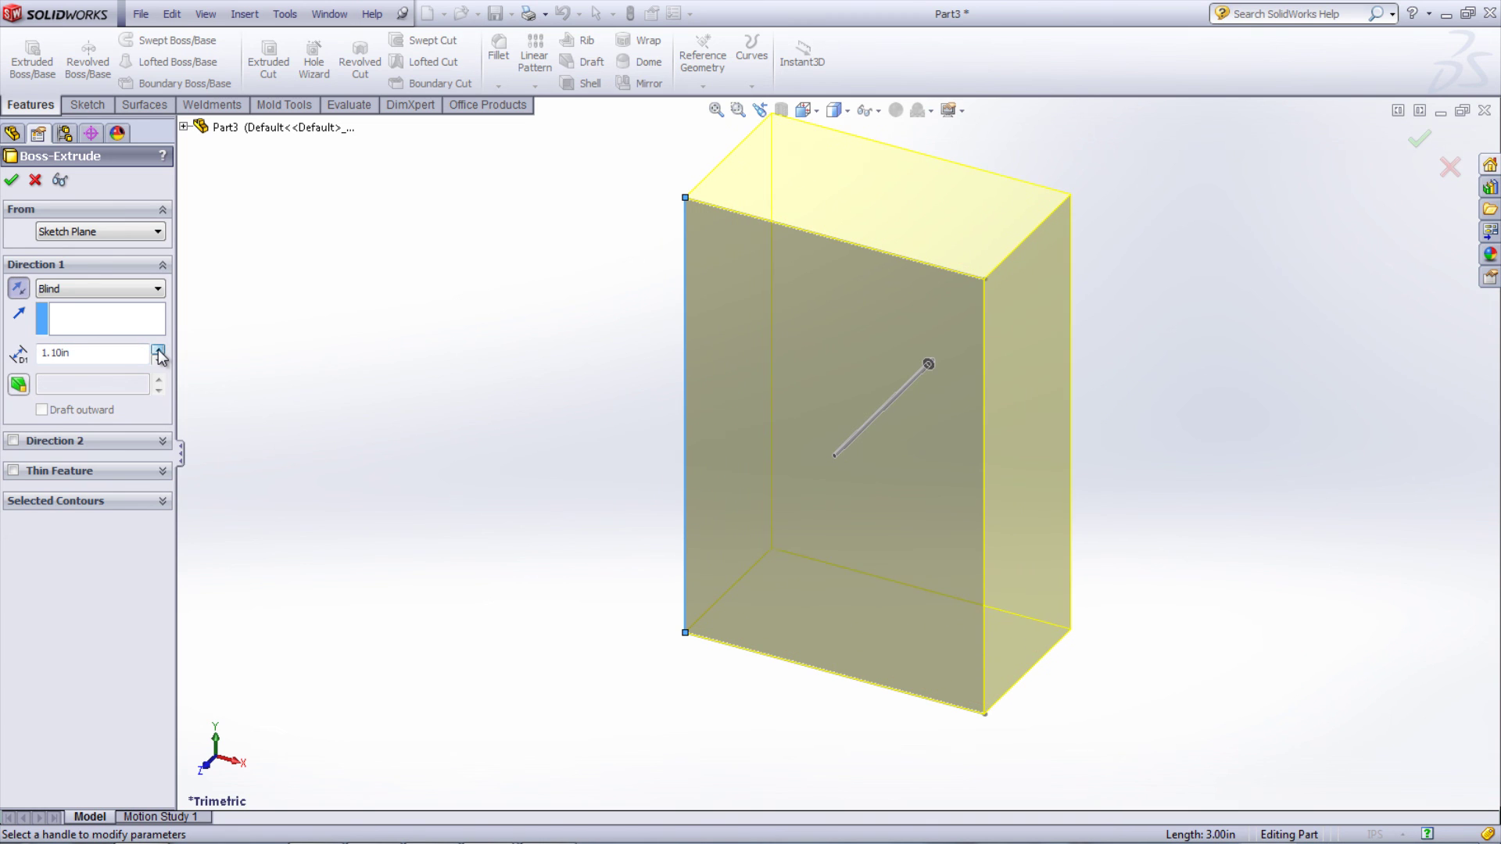
pyautogui.click(159, 350)
pyautogui.click(159, 350)
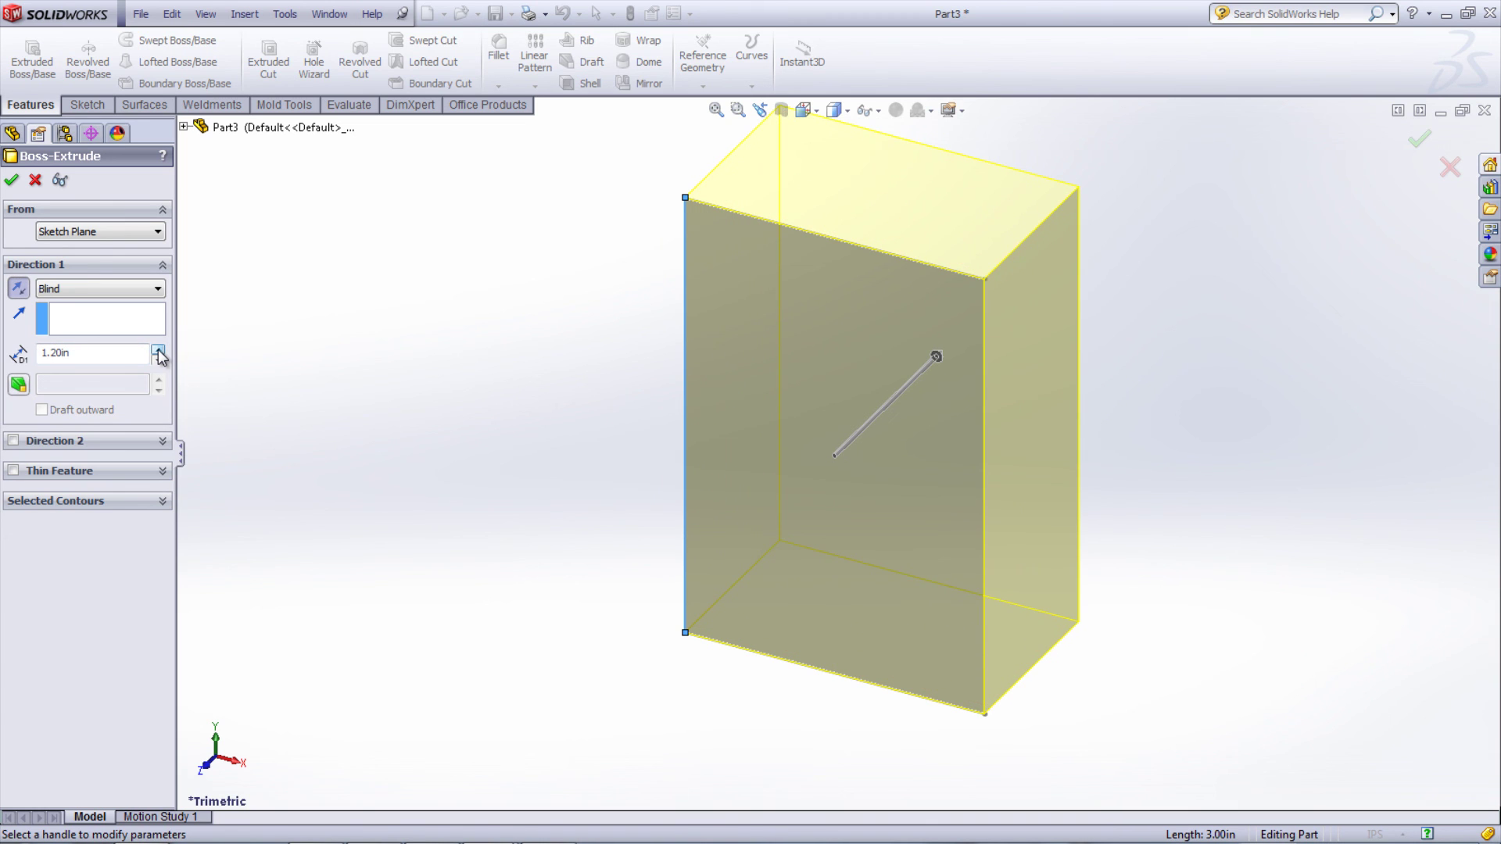
pyautogui.click(13, 182)
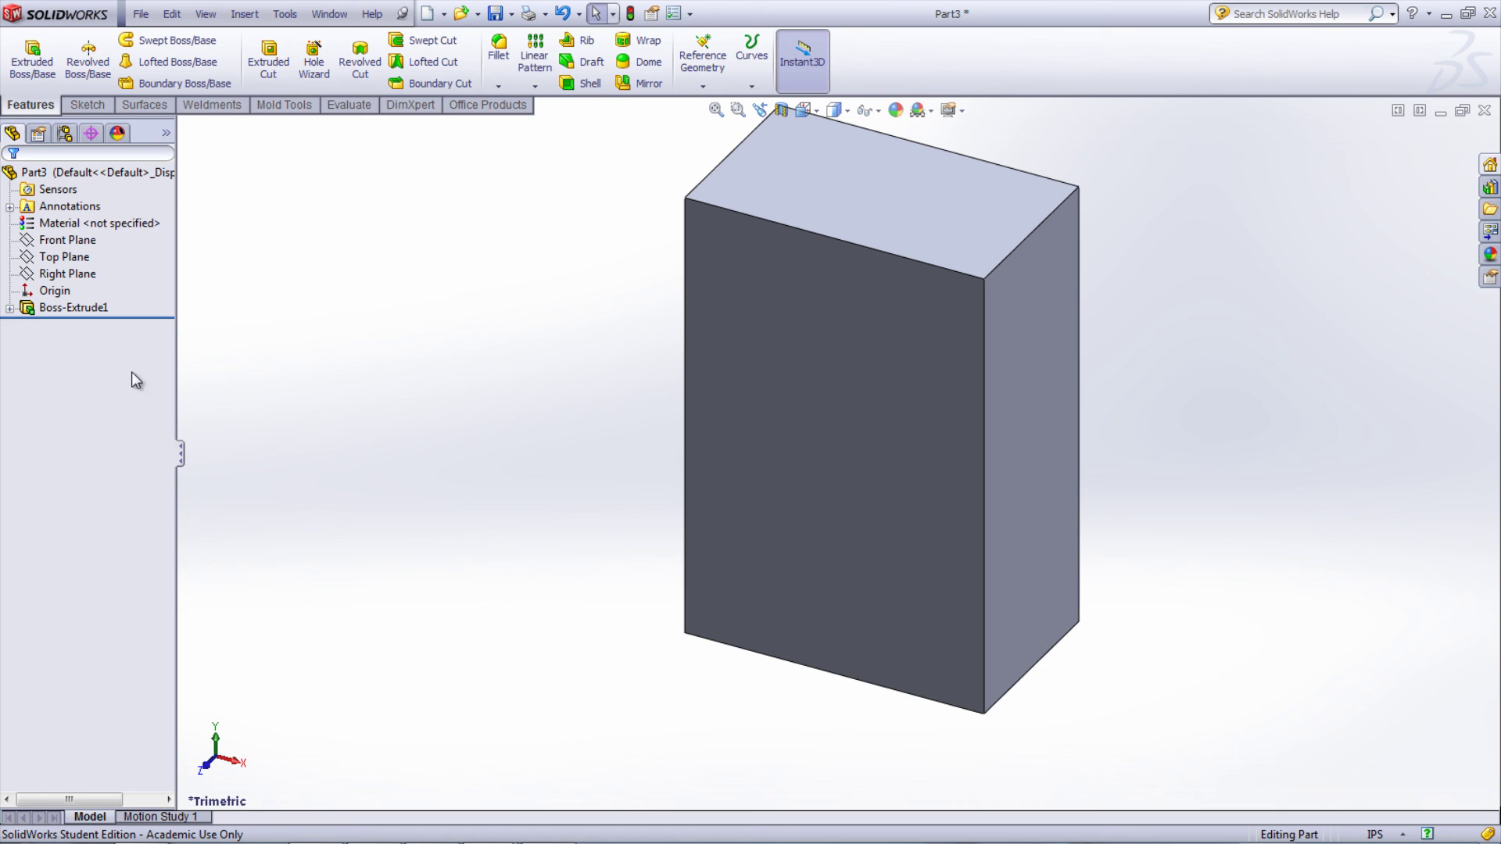
# - Expand Boss-Extrude1 and edit Sketch1 to show its 2.00 by 3.00 rectangle
pyautogui.click(9, 308)
pyautogui.click(62, 308)
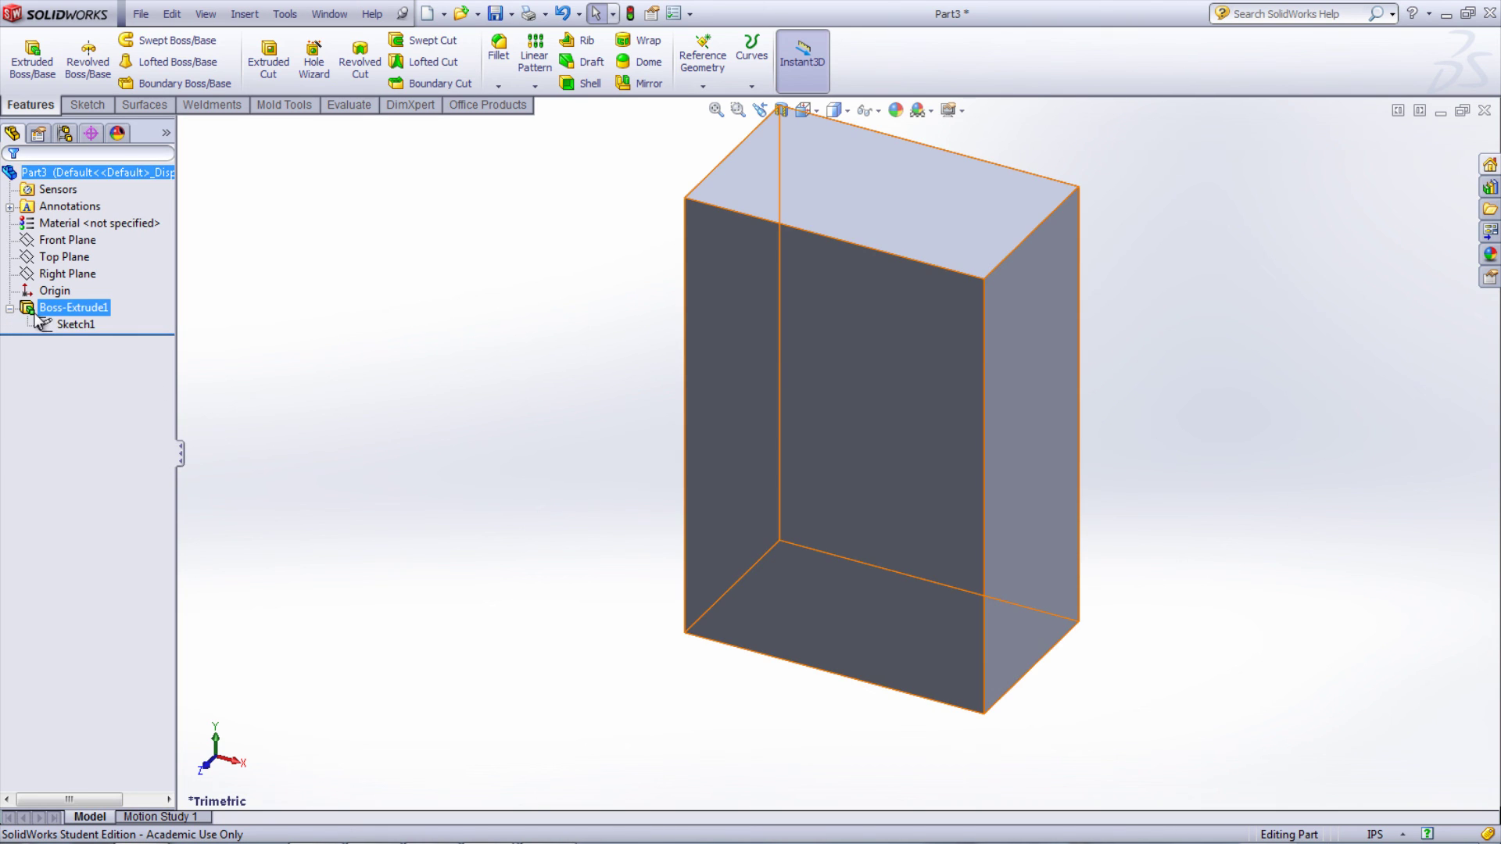
pyautogui.rightClick(34, 312)
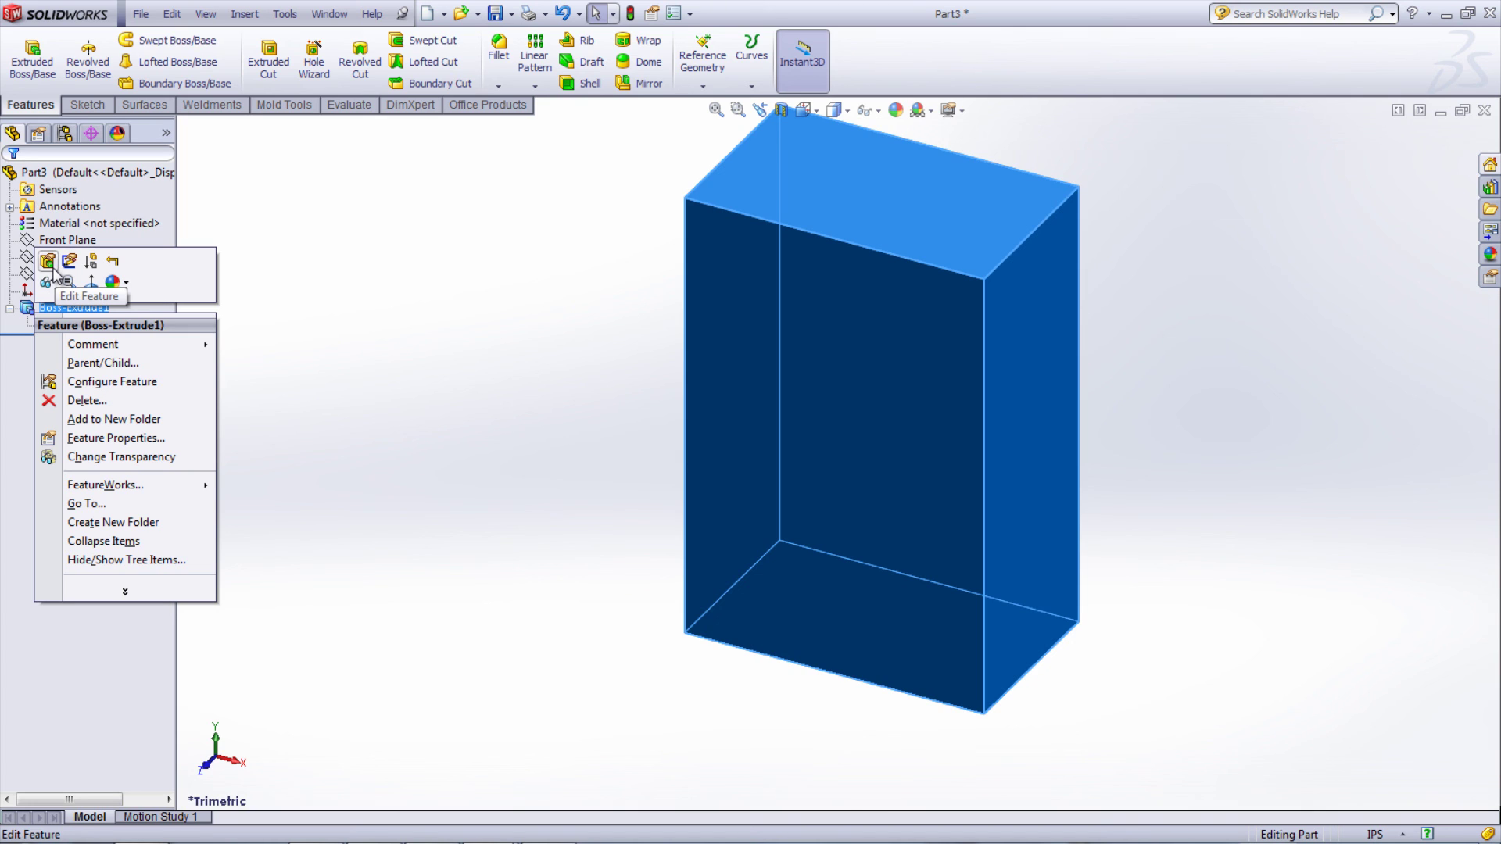
pyautogui.click(12, 350)
pyautogui.rightClick(60, 326)
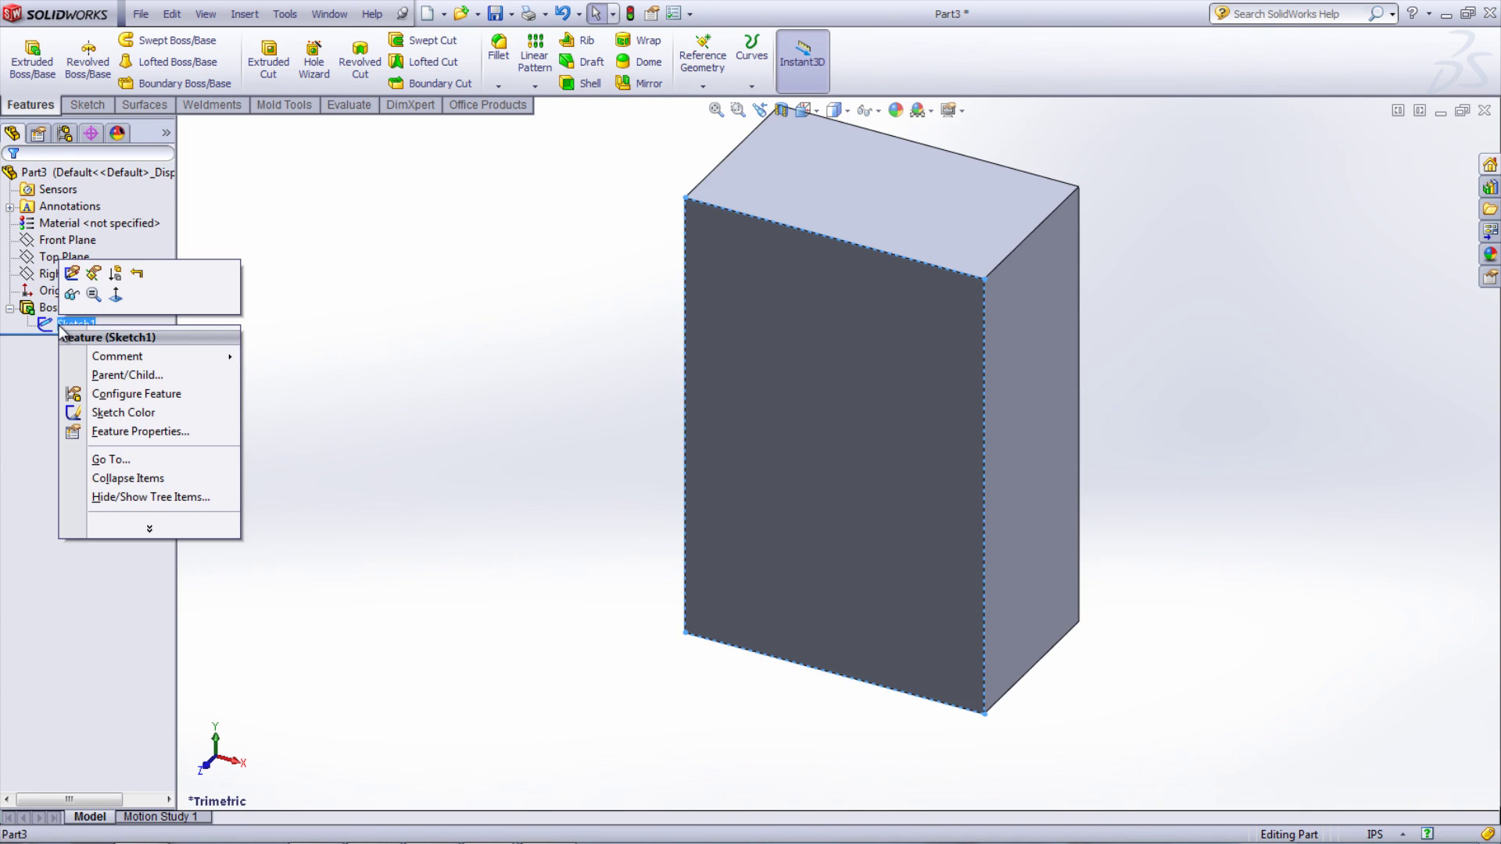
pyautogui.click(72, 274)
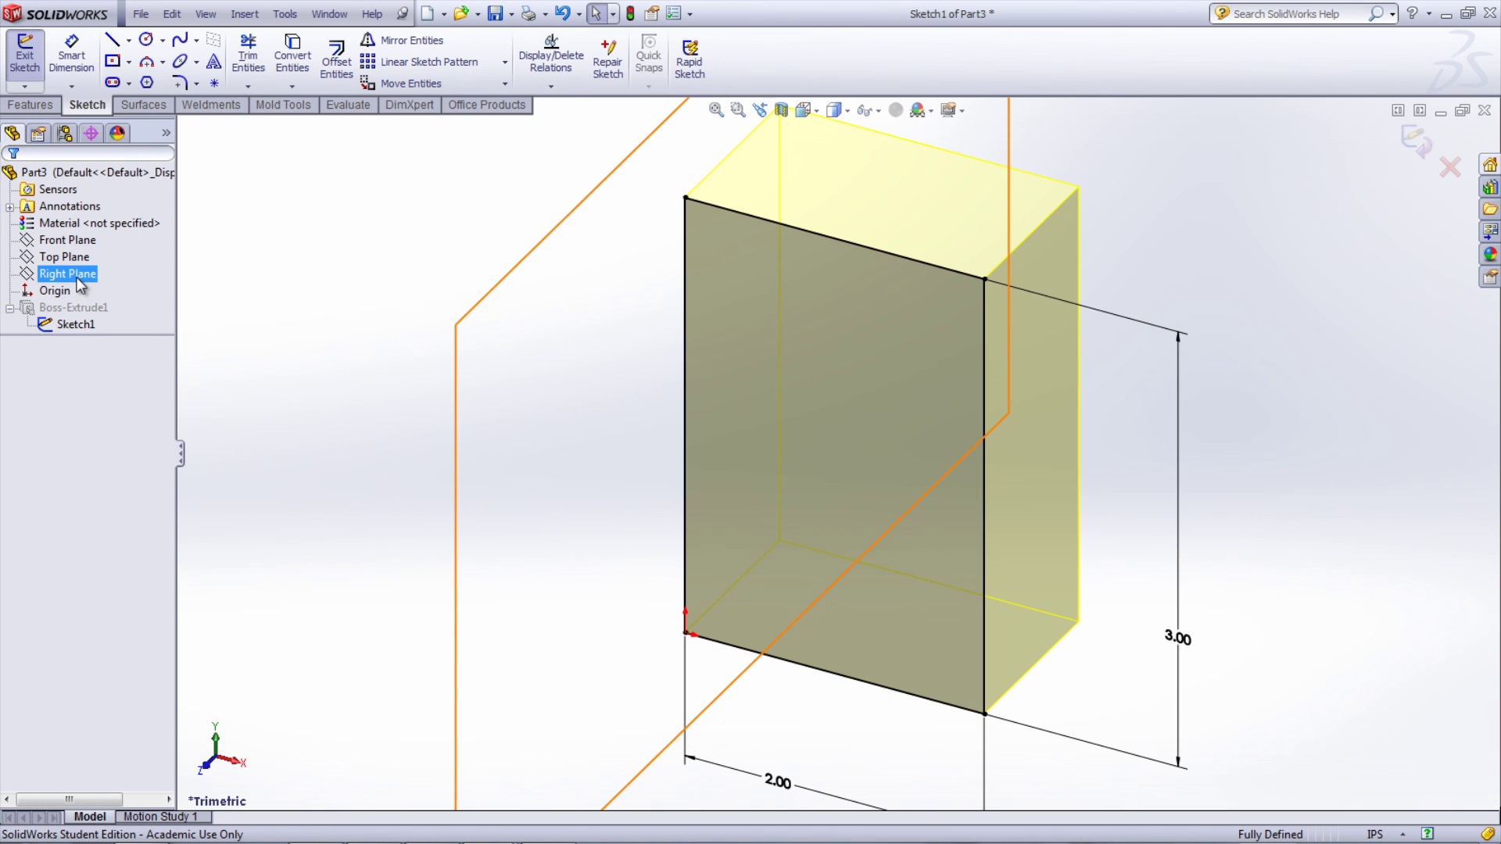